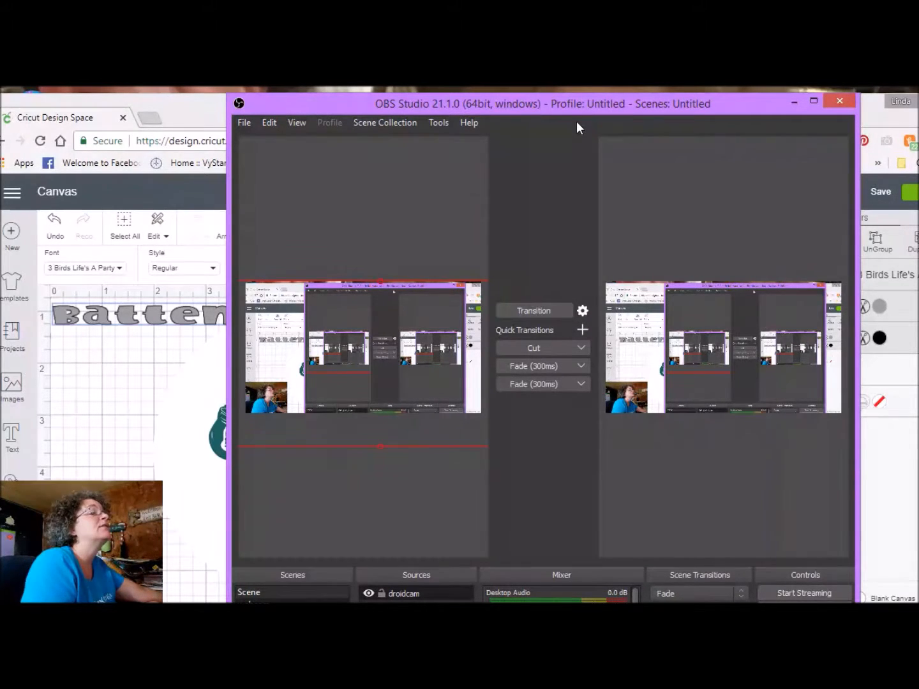
Step: Minimize the OBS Studio window and move the Batten Disease text on the canvas to about X 1.33, Y 1.2
click(790, 105)
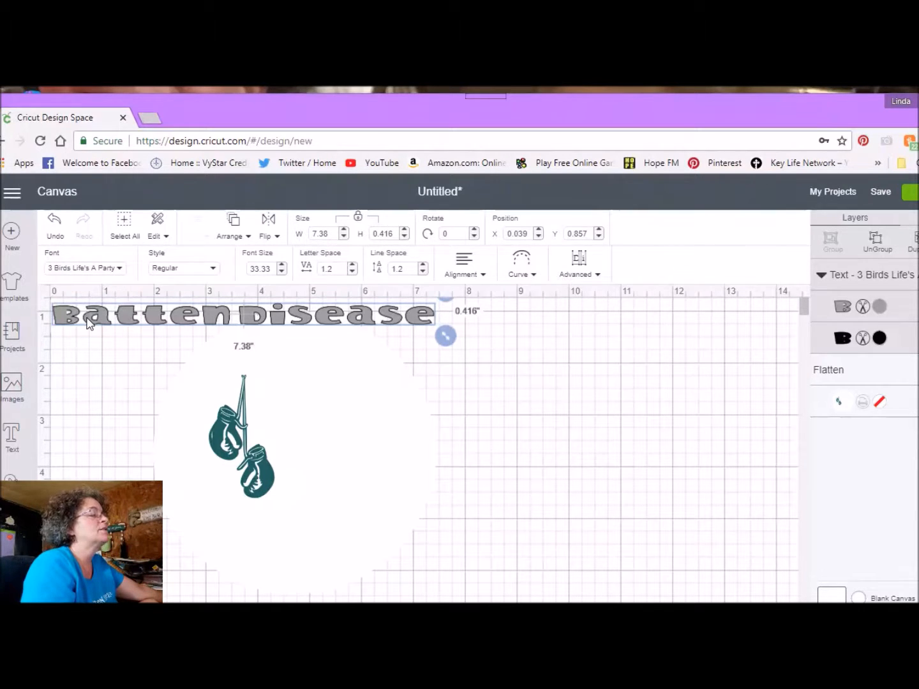
drag(92, 329, 157, 344)
double_click(158, 343)
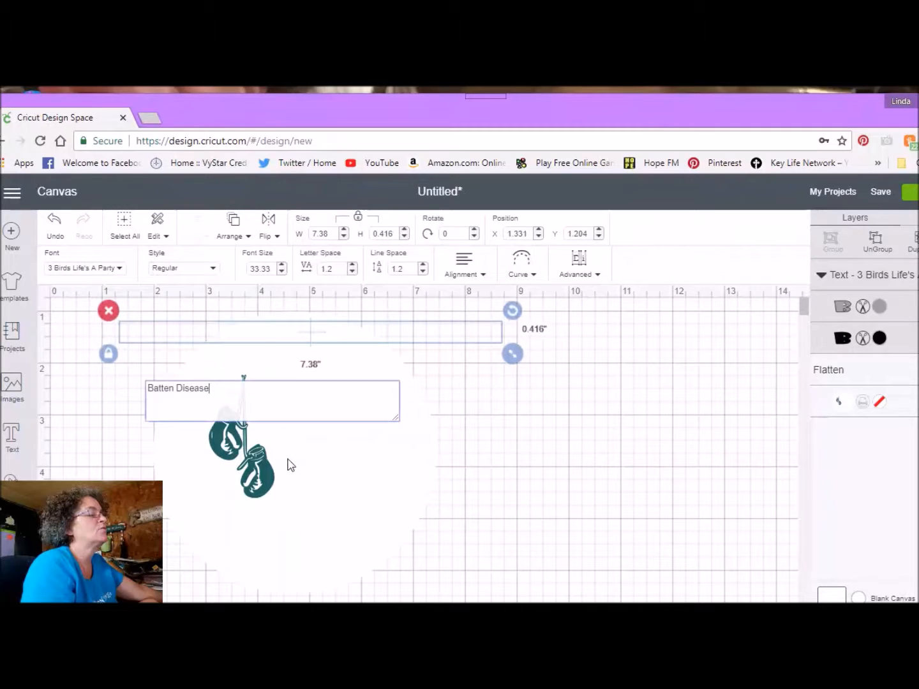
click(259, 483)
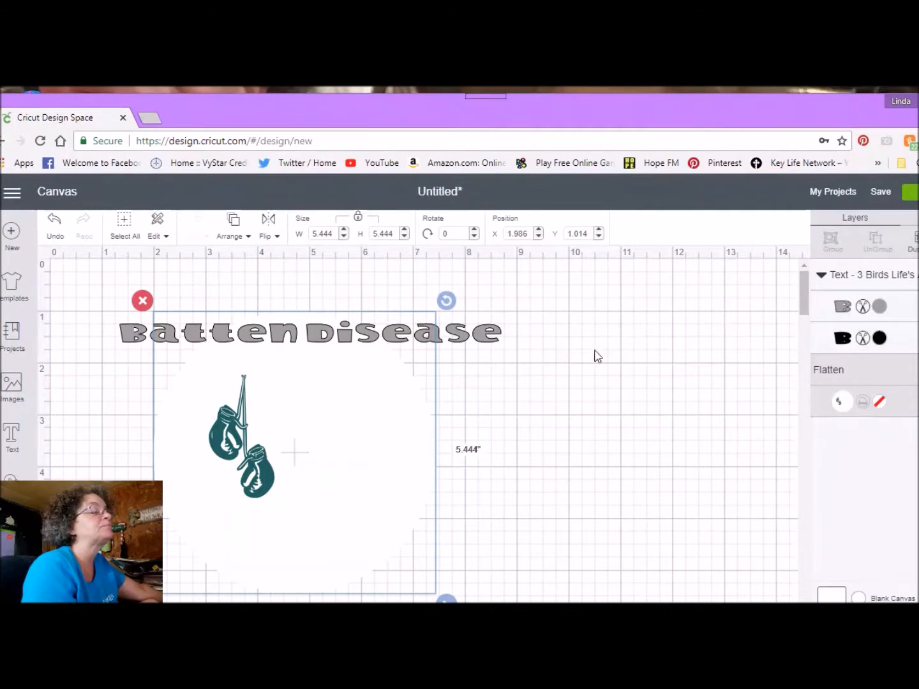
Step: Change the Batten Disease text's font to AR CENA and move it onto the white circle at about X 3.81, Y 2.42
click(491, 335)
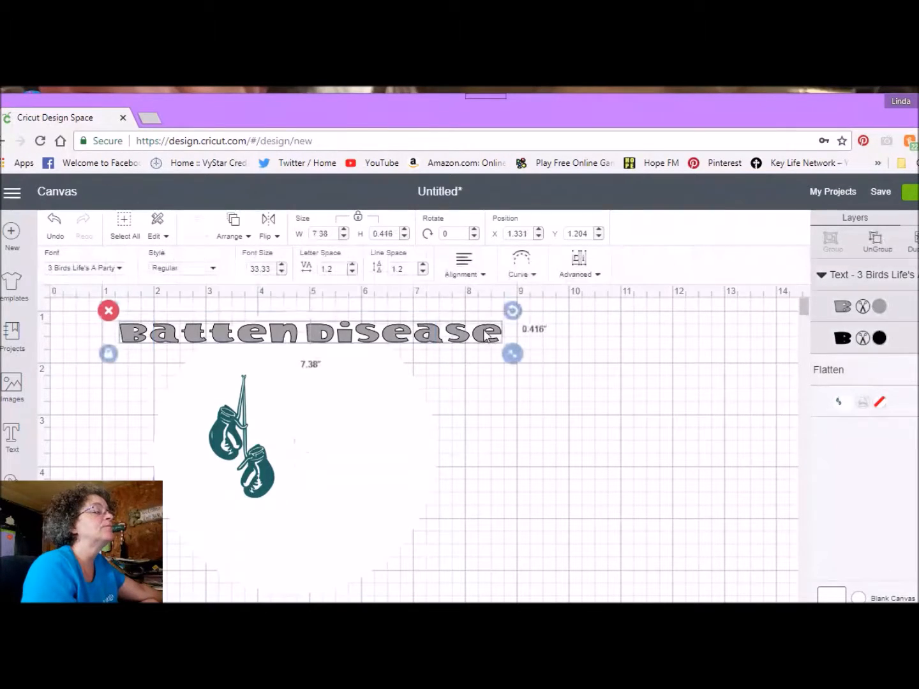
click(122, 271)
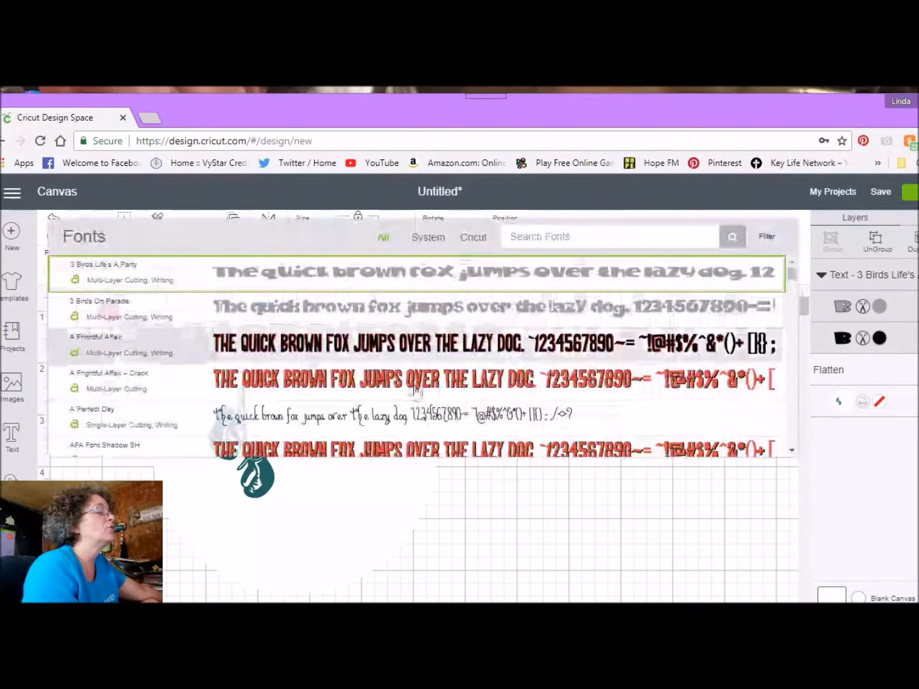
scroll(386, 379, down, 10)
scroll(386, 380, down, 1)
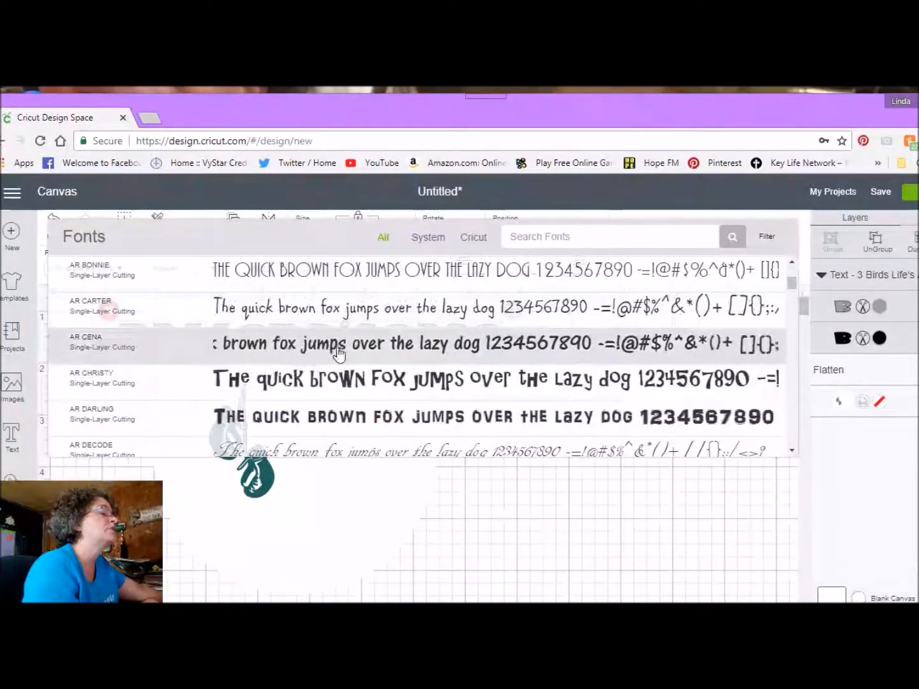
click(335, 348)
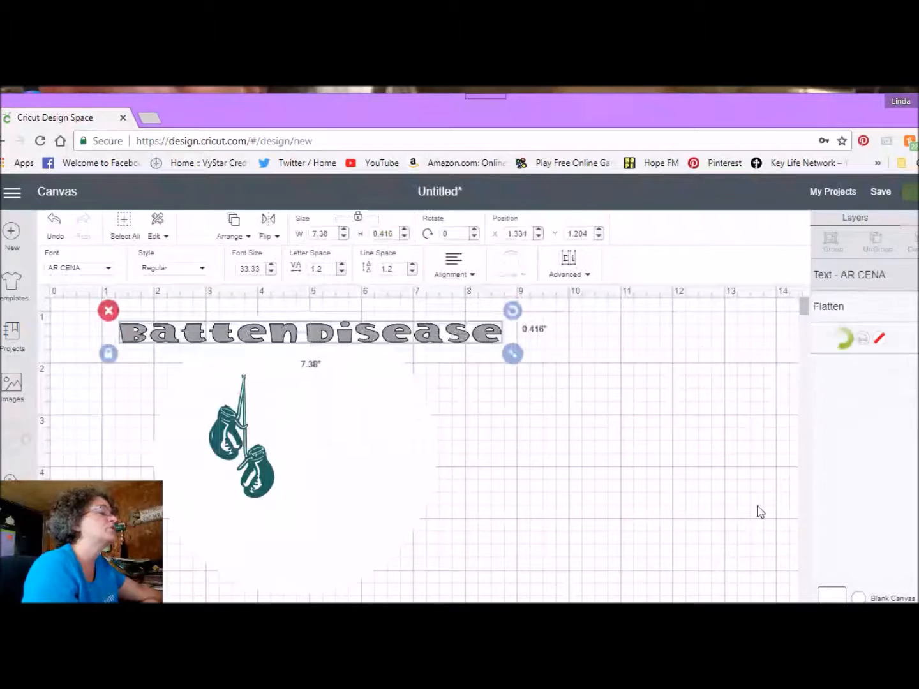
double_click(147, 330)
drag(146, 330, 279, 397)
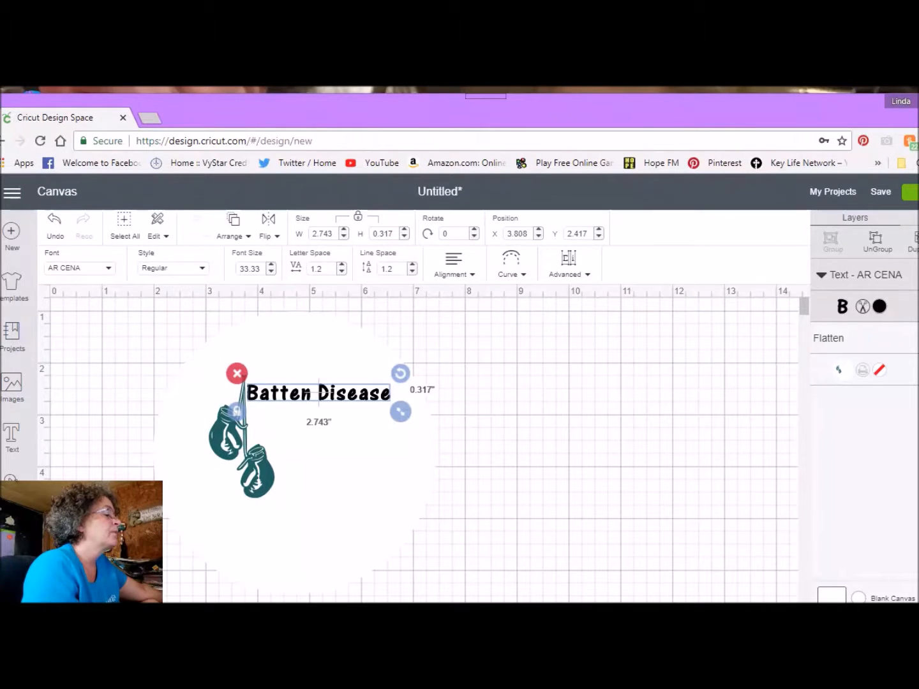
Step: Add a circle shape over the design and enlarge it to about 6.07 inches, positioned at about X 1.81, Y 1.01
click(11, 488)
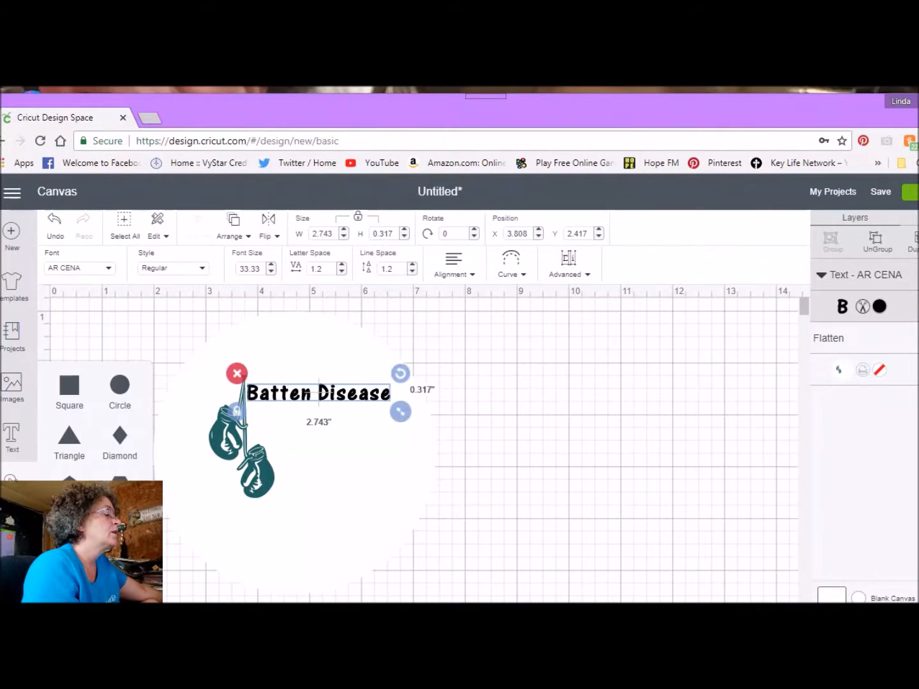
click(119, 385)
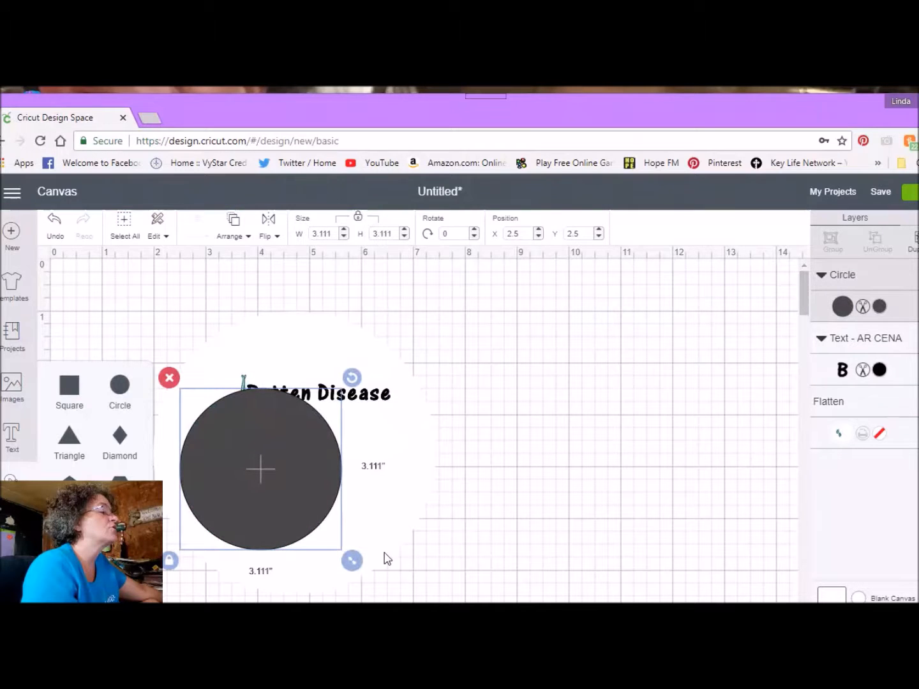
drag(351, 560, 469, 679)
drag(360, 583, 296, 472)
drag(434, 599, 468, 632)
Step: Send the dark circle to the back and move the white gloves image within it to about X 2.07, Y 1.32
click(230, 237)
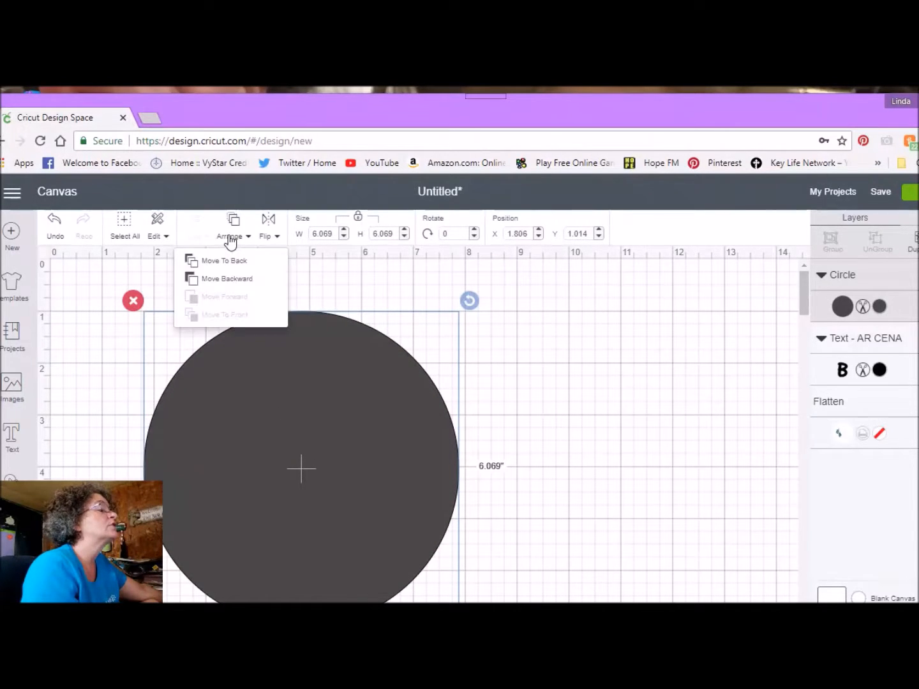
click(231, 261)
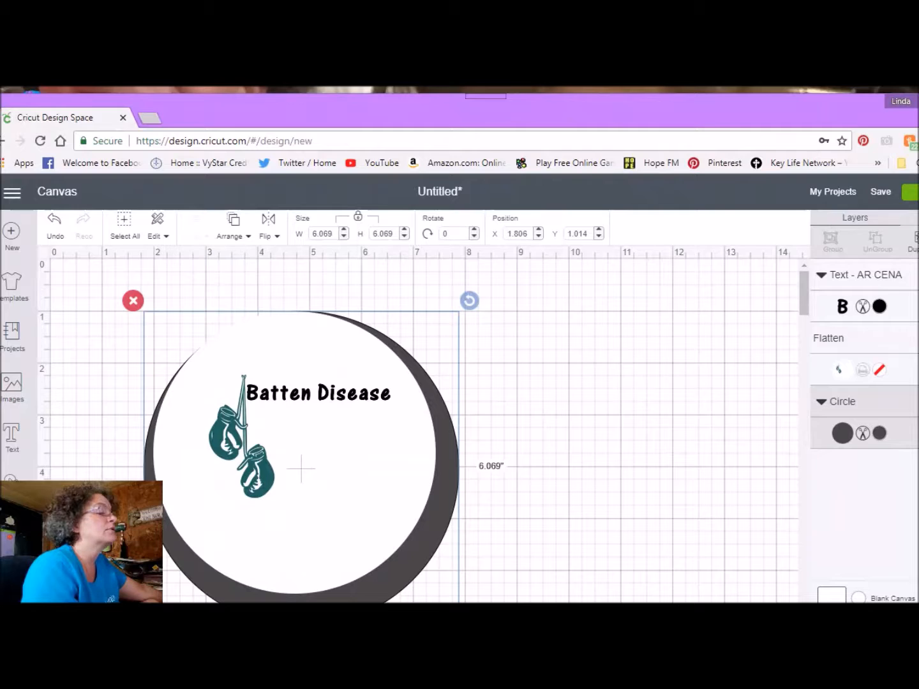
mouse_move(406, 596)
mouse_down()
mouse_move(391, 580)
mouse_move(404, 605)
mouse_up()
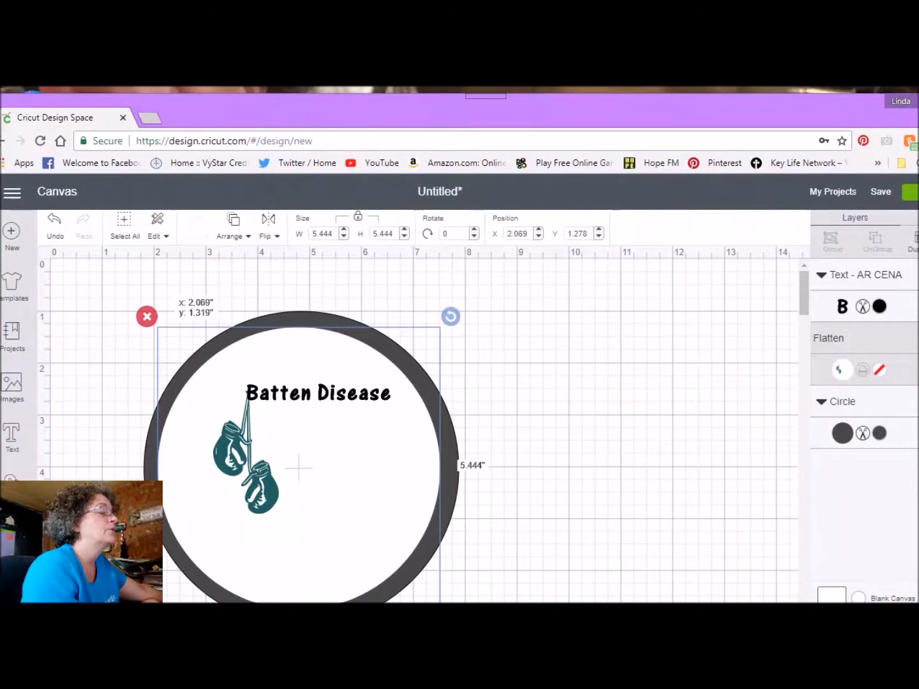
click(479, 600)
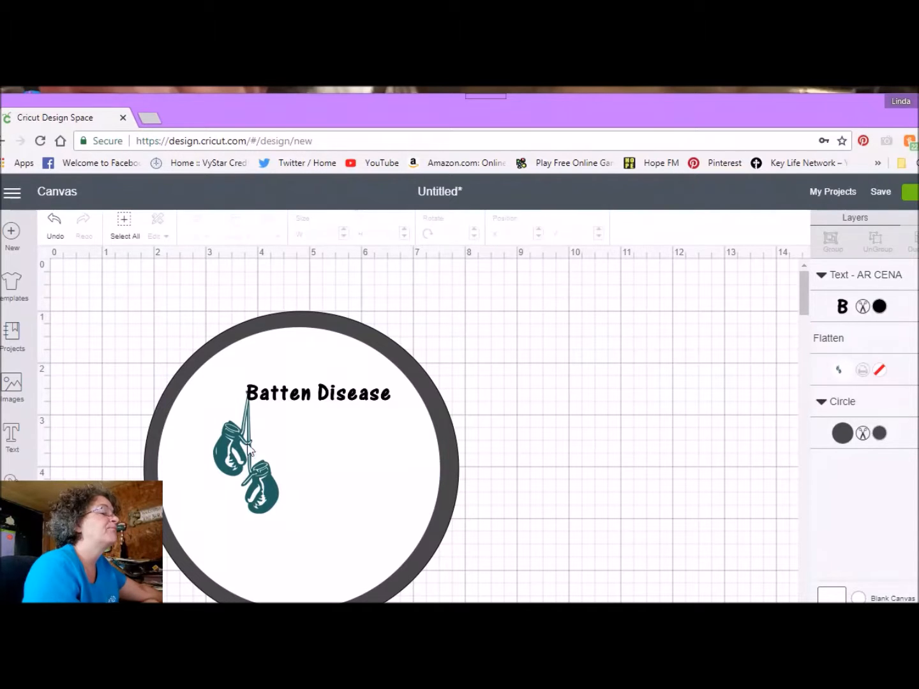
Step: Raise the Batten Disease text to about Y 2.18 and enlarge it to about 4.1 inches wide
mouse_move(275, 399)
mouse_down()
mouse_move(291, 404)
mouse_move(275, 390)
mouse_up()
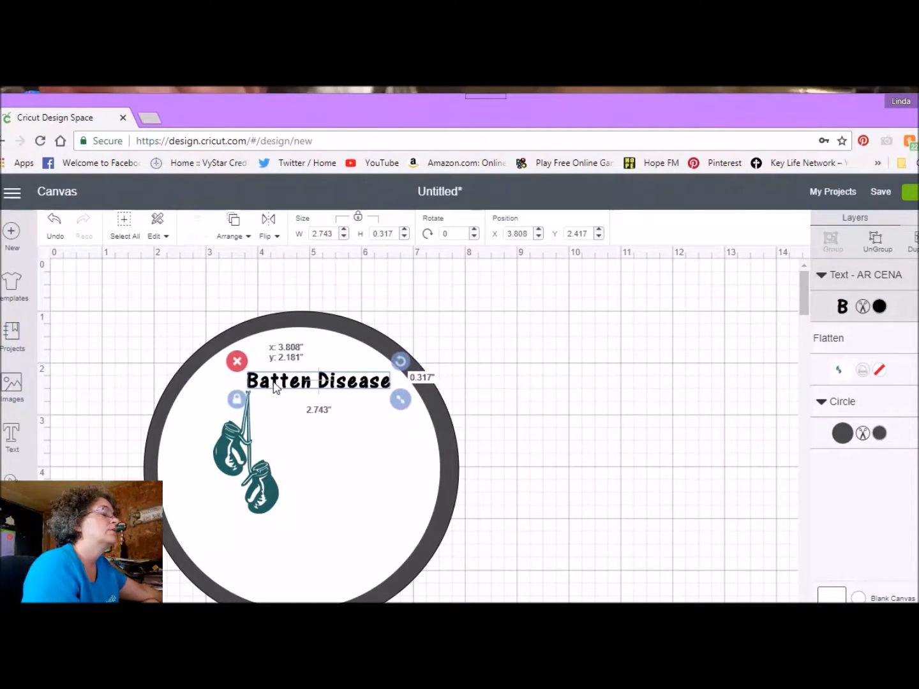
double_click(275, 387)
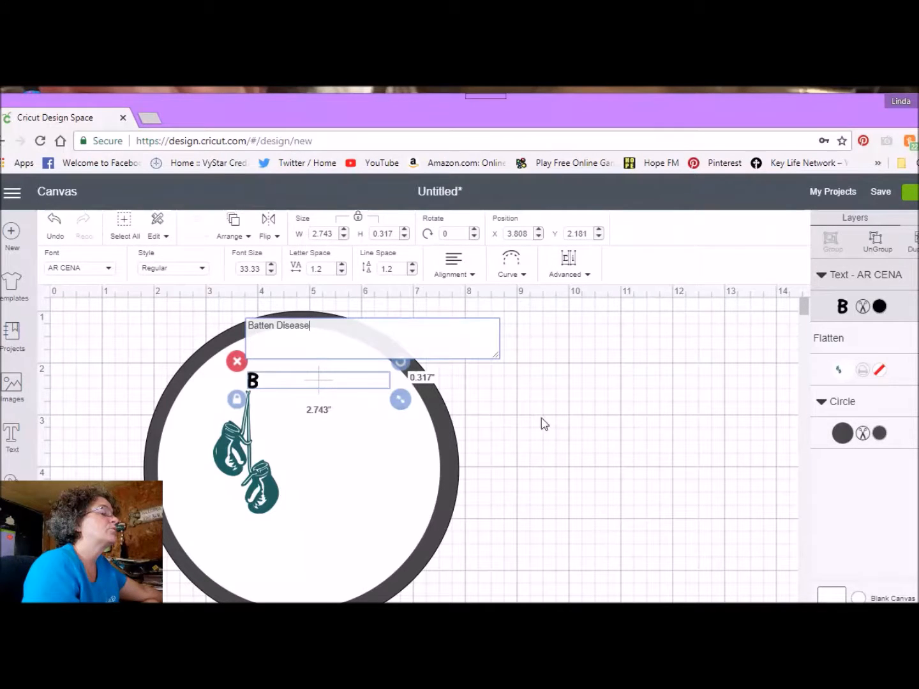
click(396, 401)
drag(396, 404, 468, 411)
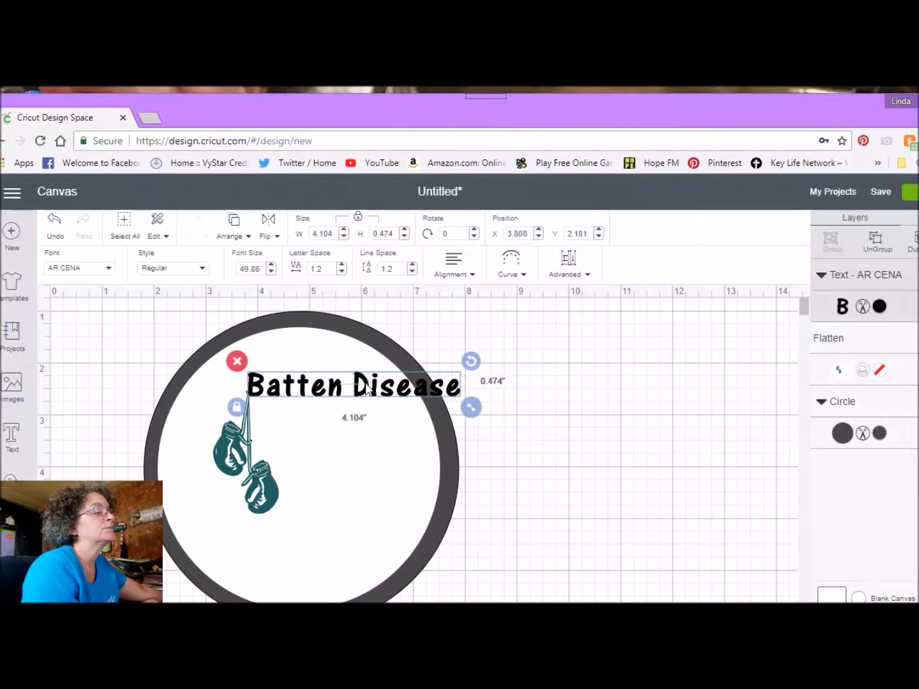
Step: Shift the gloves image to about X 2.22, Y 1.33 and move the Batten Disease text to about X 3.04, Y 2.45
click(359, 386)
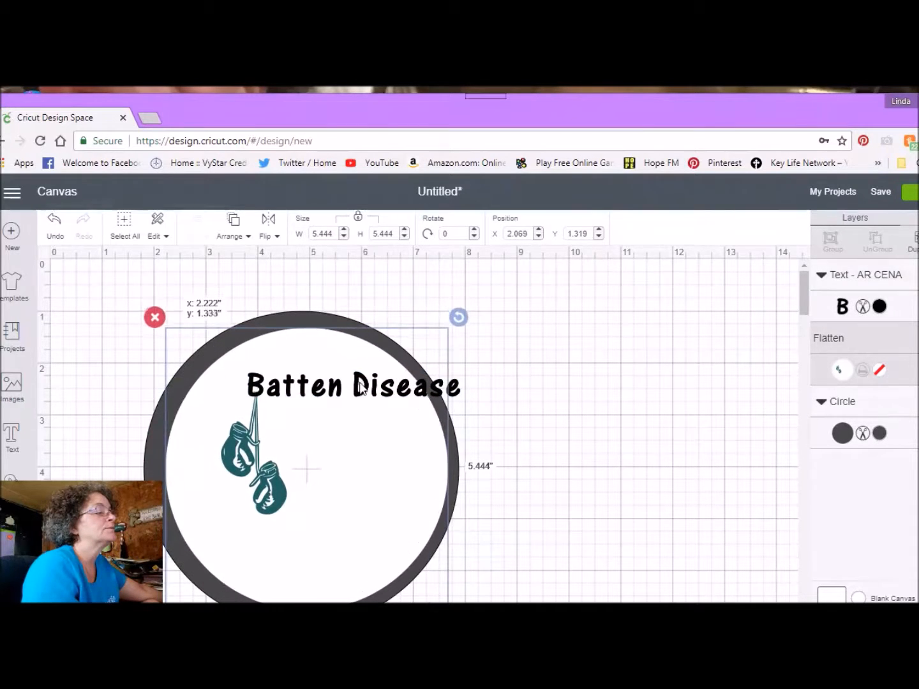
click(358, 386)
drag(358, 386, 327, 400)
Step: Recolour the Batten Disease text to dark teal #0B6060
double_click(326, 401)
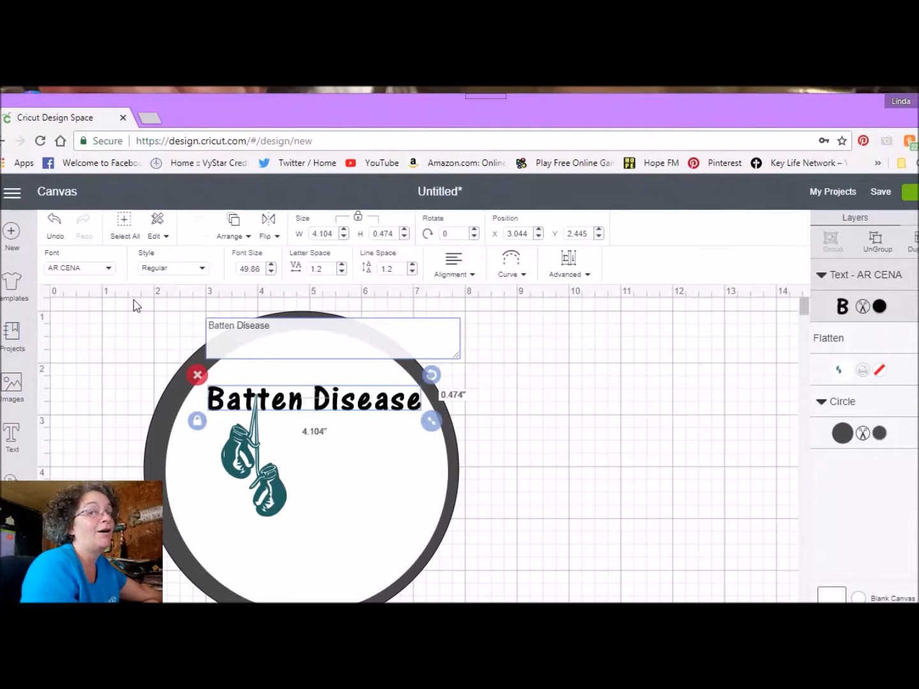
click(863, 309)
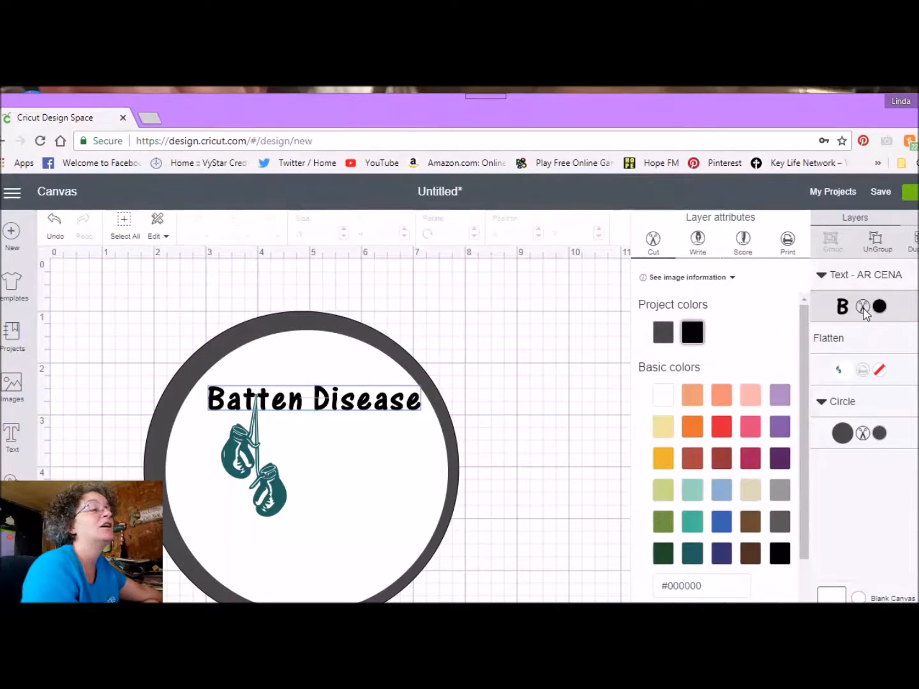
click(695, 555)
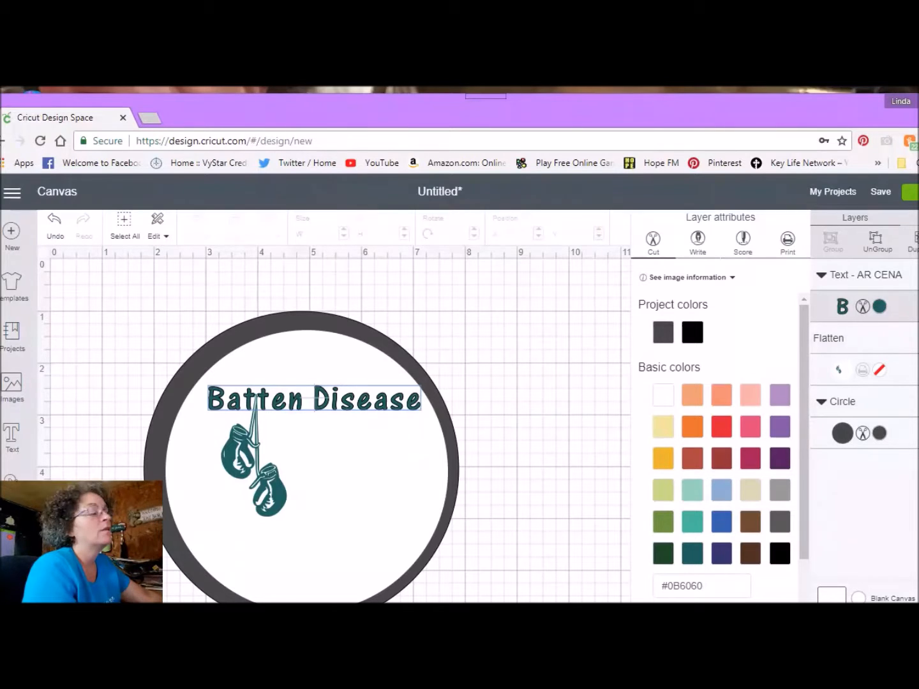
Step: Add a new text object reading "Never", "Stop" and "Fighting" on three separate lines
click(11, 439)
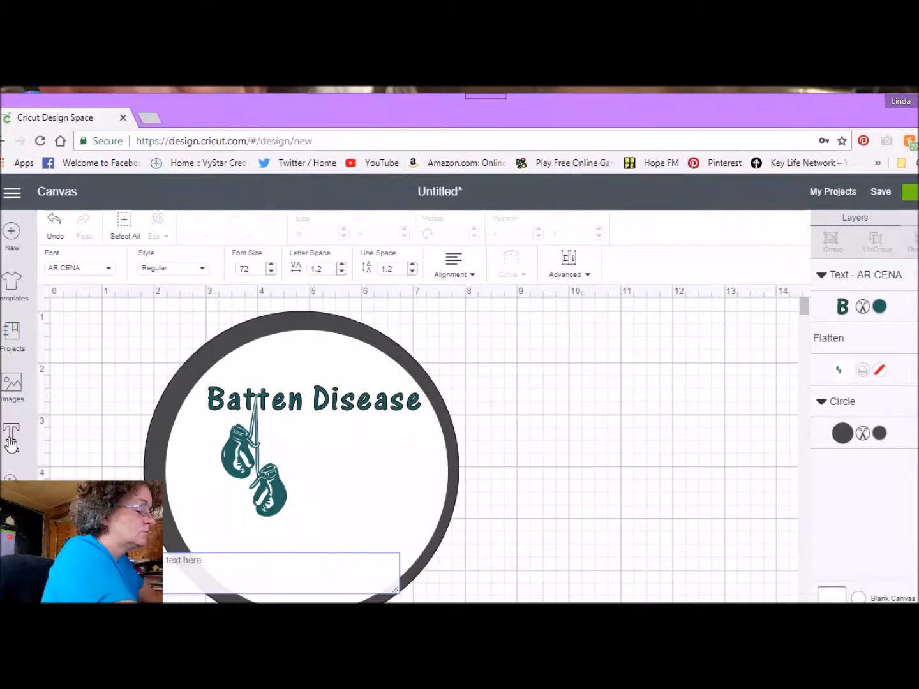
text(Ne)
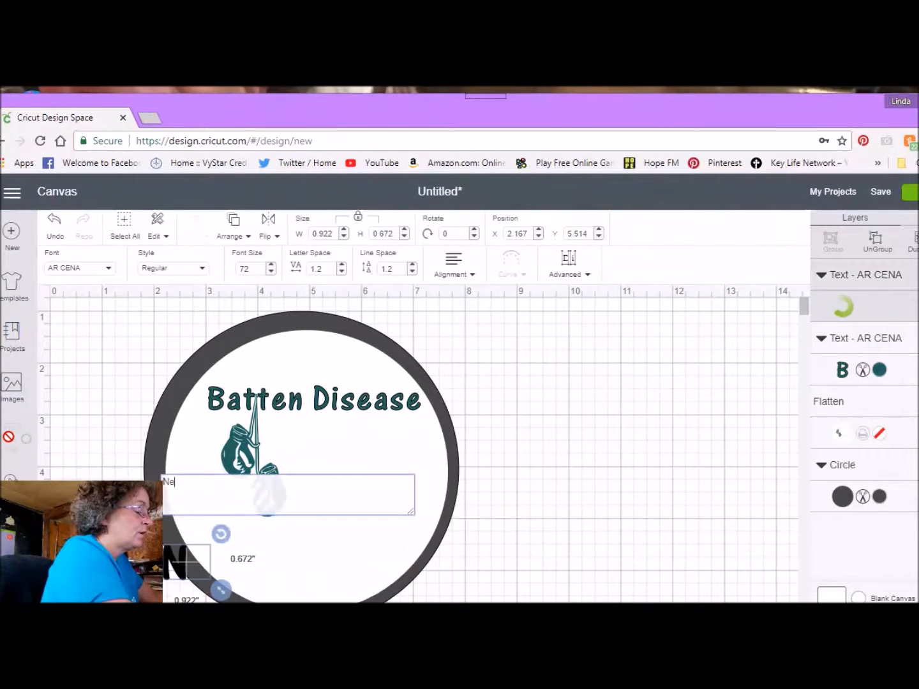
text(ver)
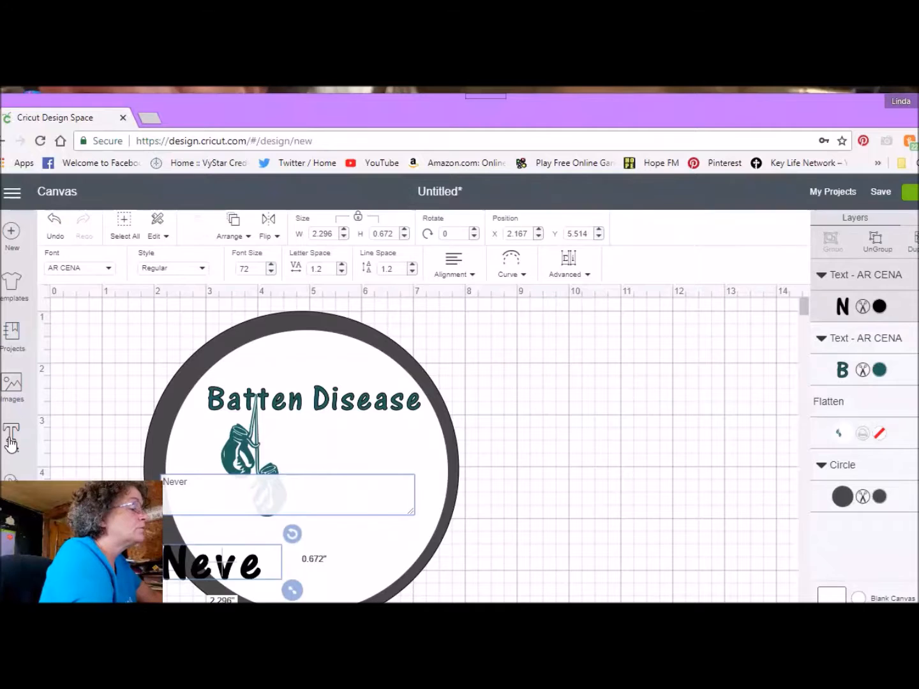
key(Return)
text(S)
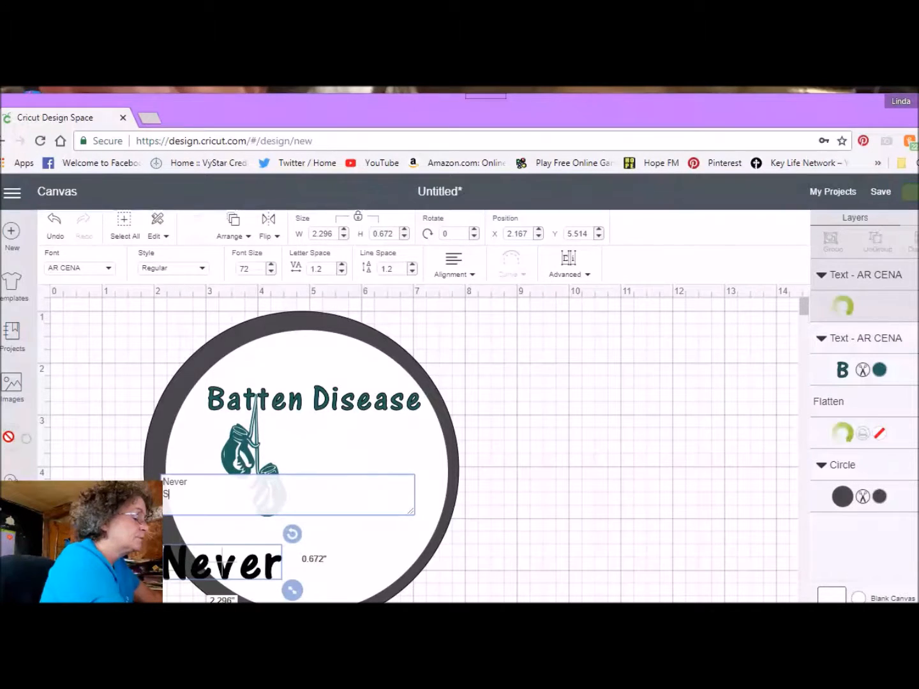
text(top)
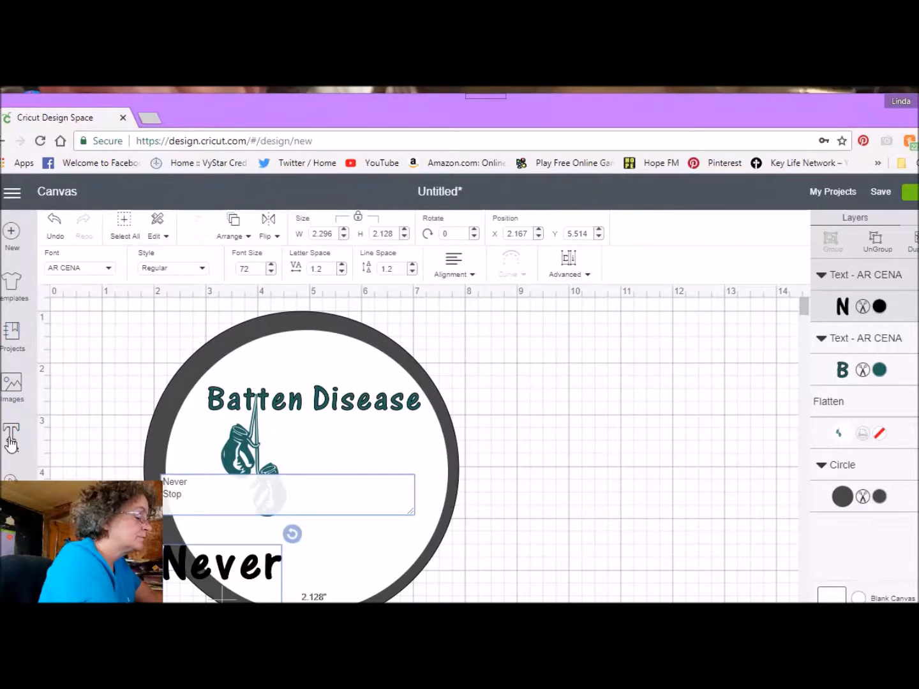
key(Return)
text(Fig)
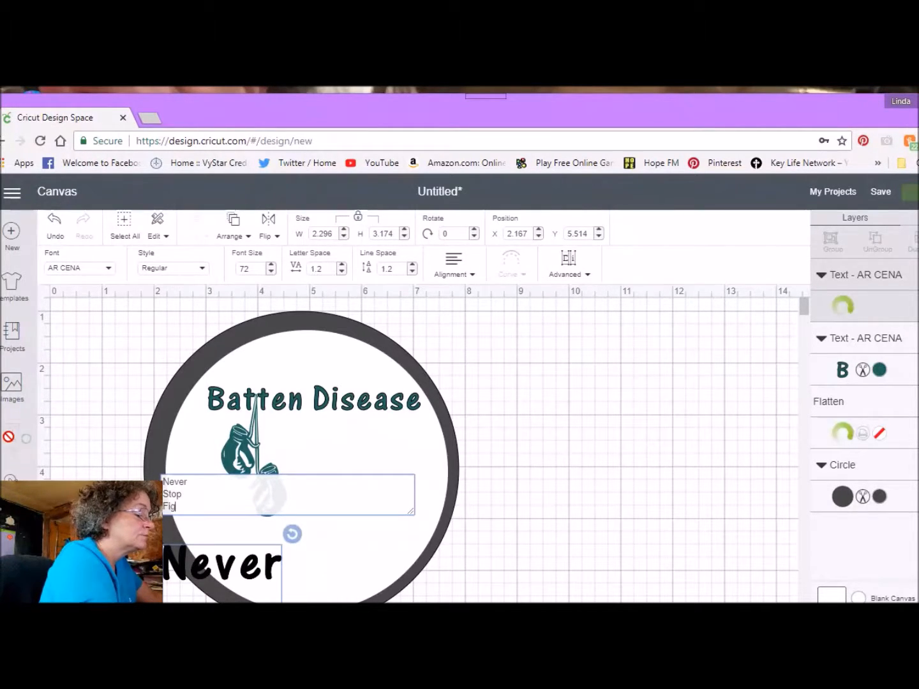
text(hting)
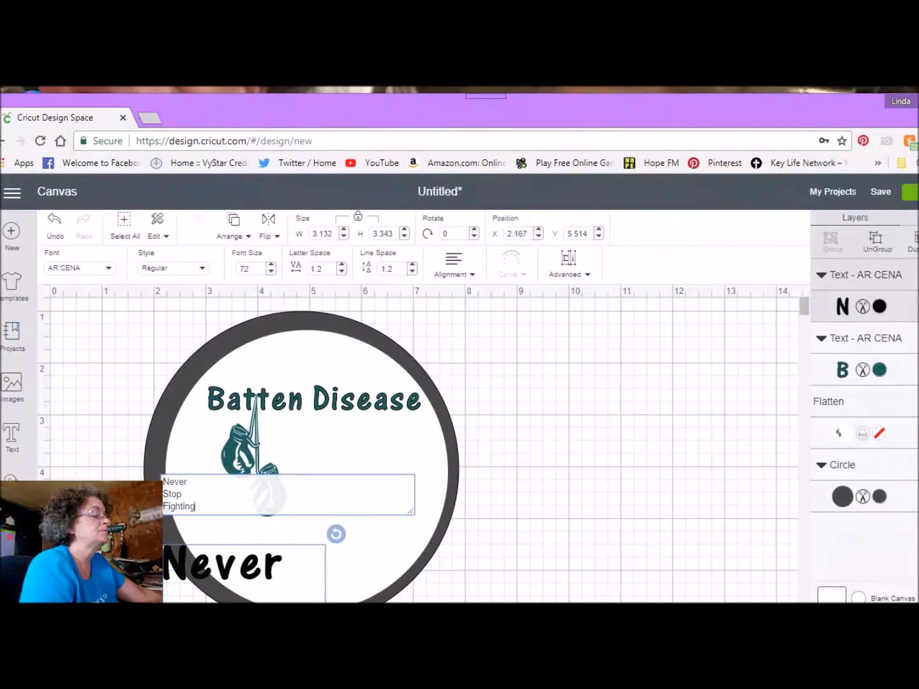
Step: Move the Never Stop Fighting text outside the circle to about X 8.49, Y 2.49 and colour it teal #0B6060
click(182, 577)
drag(186, 578, 503, 468)
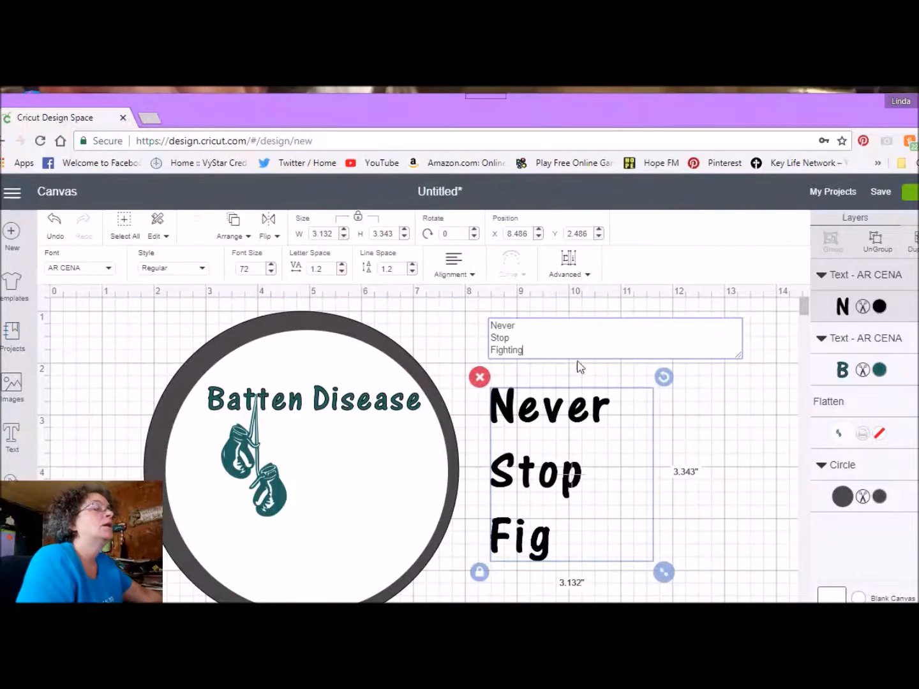
click(879, 308)
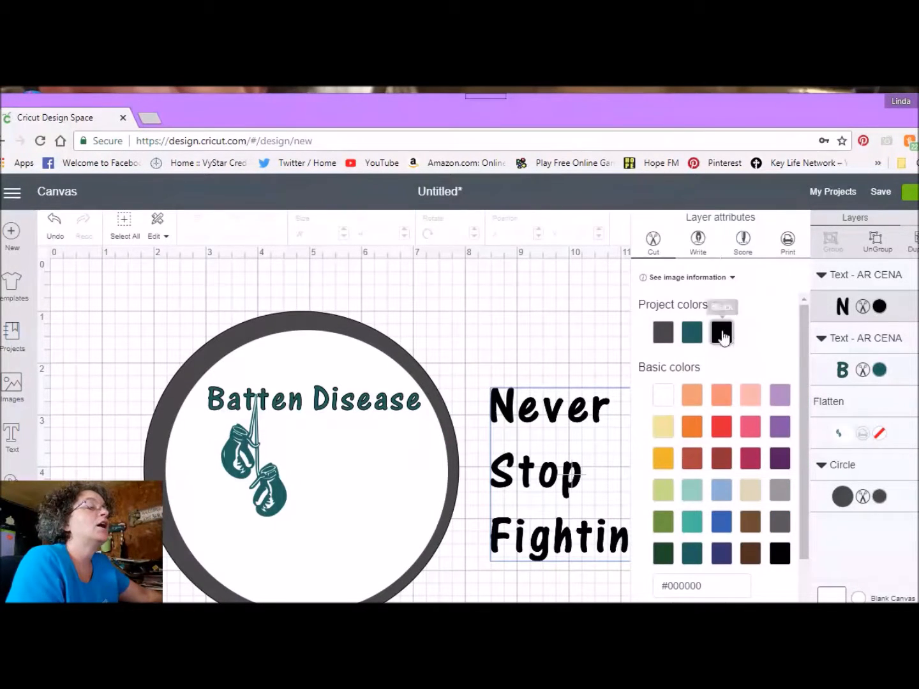
click(695, 335)
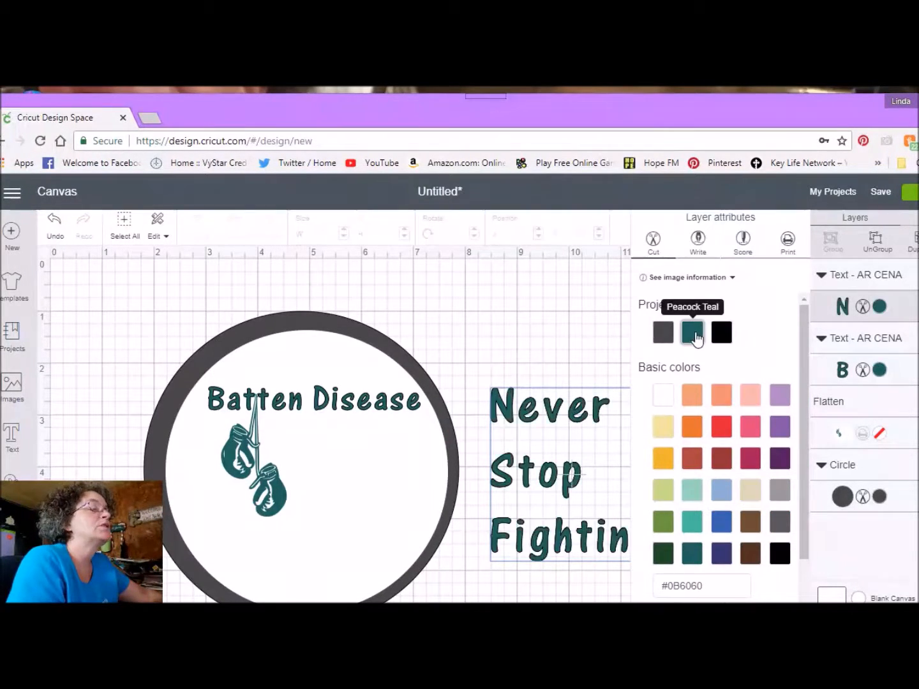
Step: Place the Never Stop Fighting text beside the gloves at about X 4.63, Y 3.03 and shrink it to about 2.44 inches wide
click(541, 463)
double_click(515, 471)
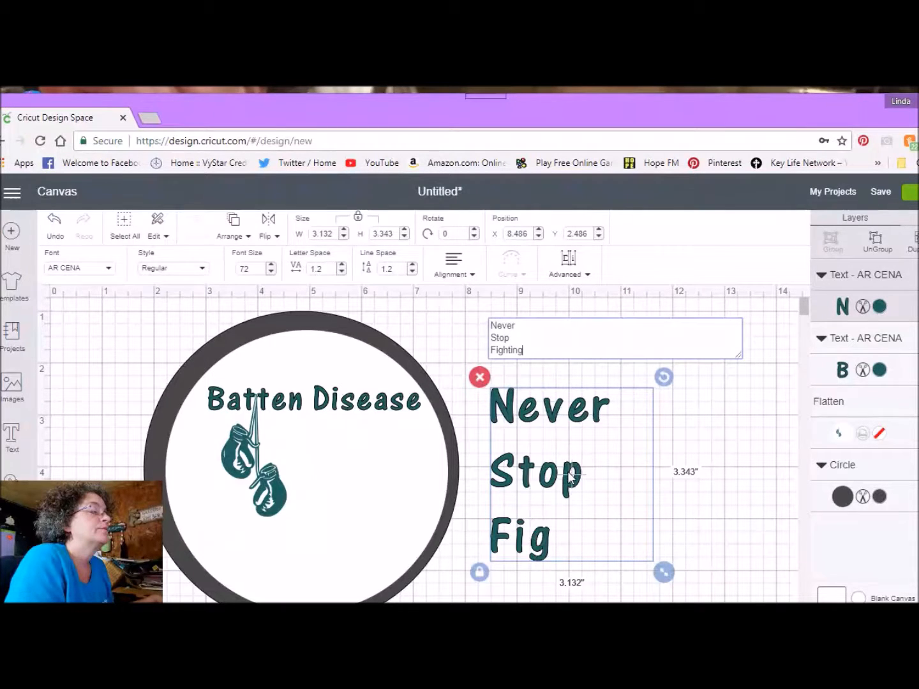
drag(554, 479, 370, 503)
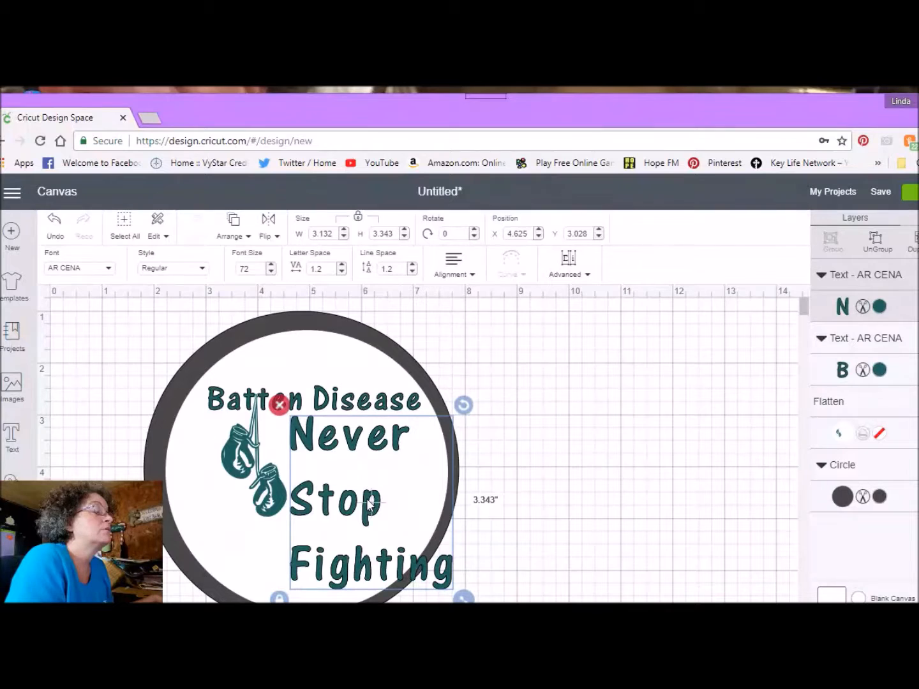
double_click(466, 598)
drag(466, 598, 394, 562)
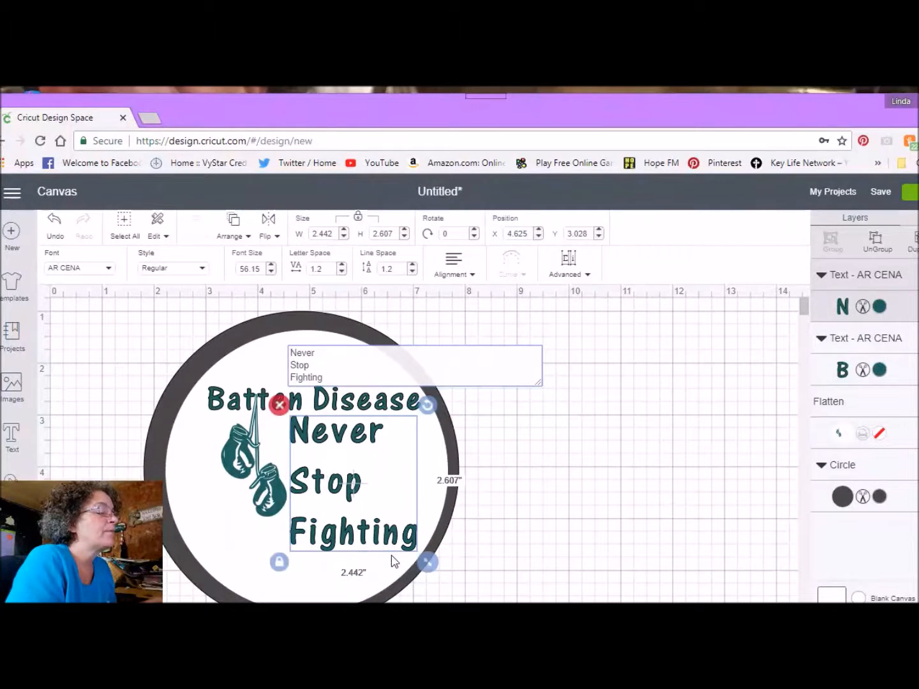
key(alt+Tab)
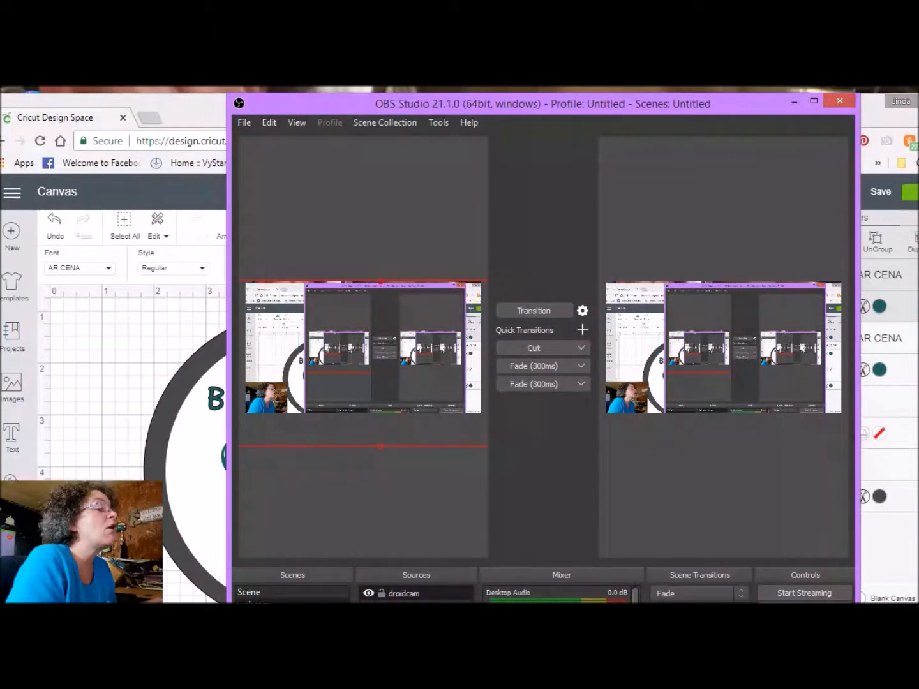
Step: In OBS Studio, put the Display Capture source above droidcam, transition the scene to live output and return to the design canvas
click(397, 600)
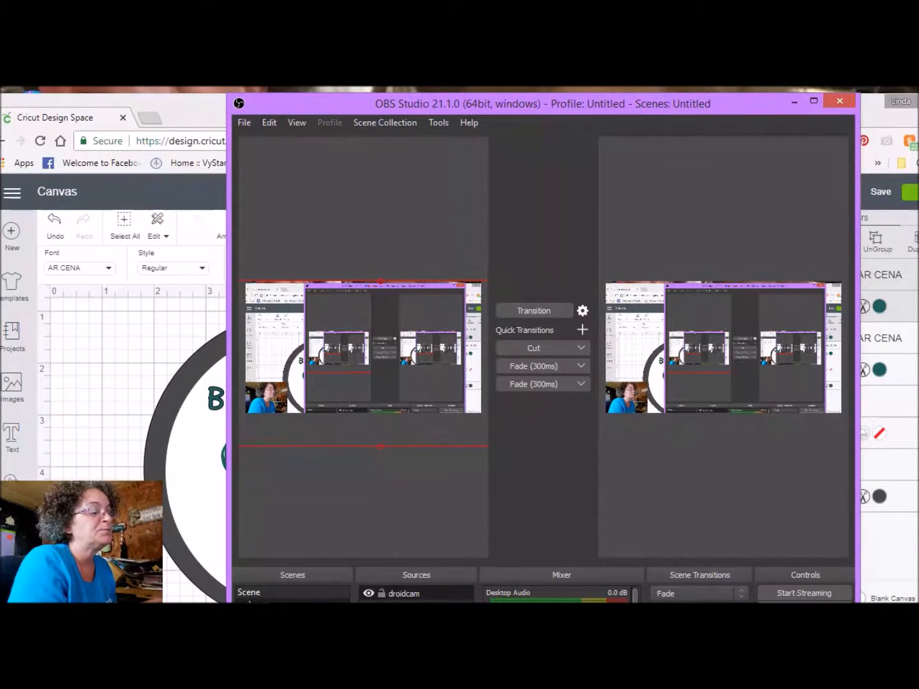
key(ctrl+Up)
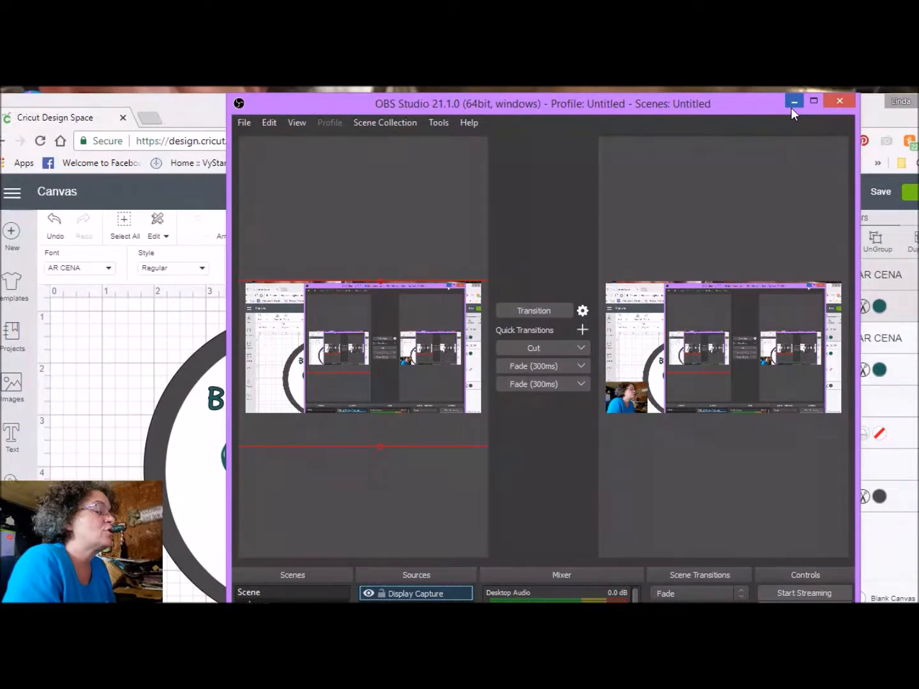
click(532, 311)
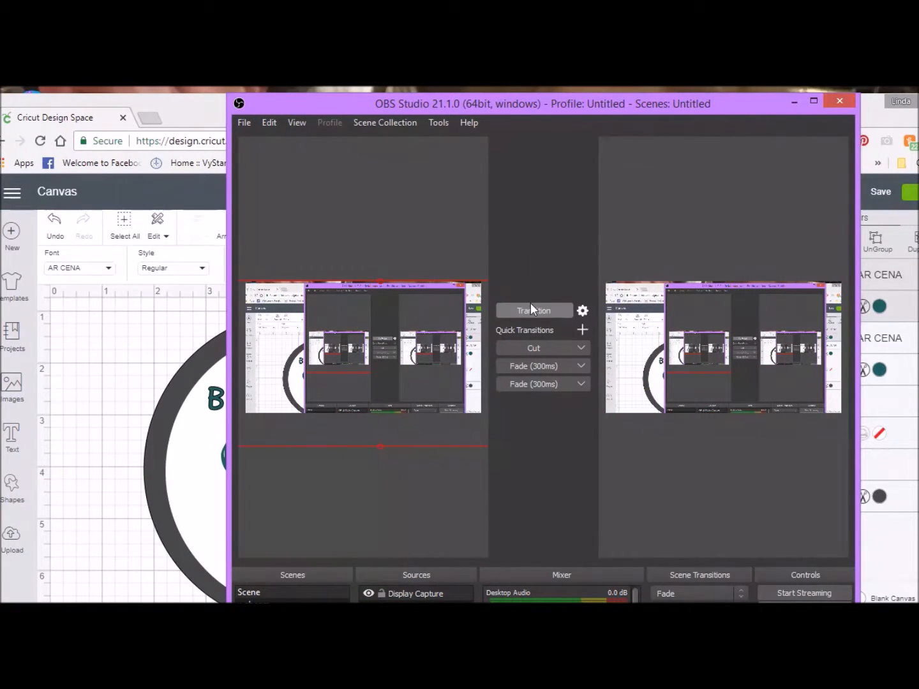
click(790, 102)
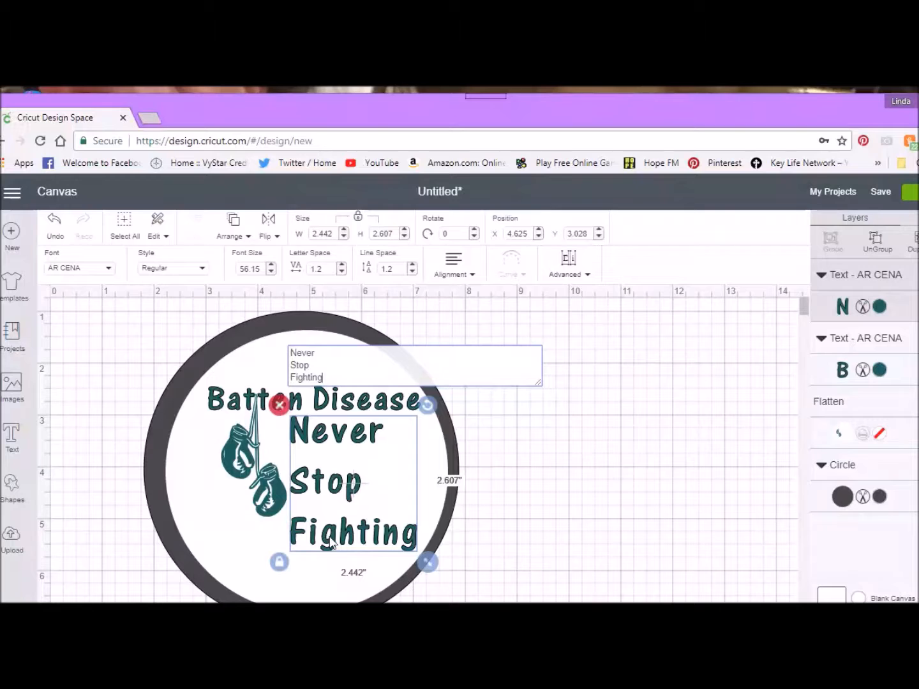
Step: Shrink the Never Stop Fighting text to about 1.87 inches wide and move it to about X 4.76, Y 3.42
drag(428, 564, 399, 531)
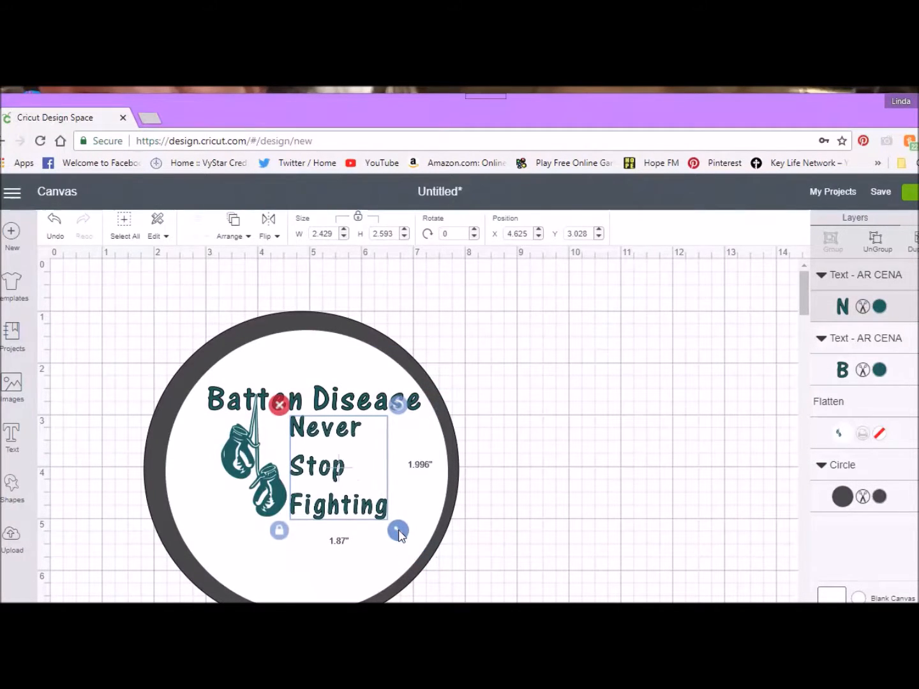
double_click(322, 461)
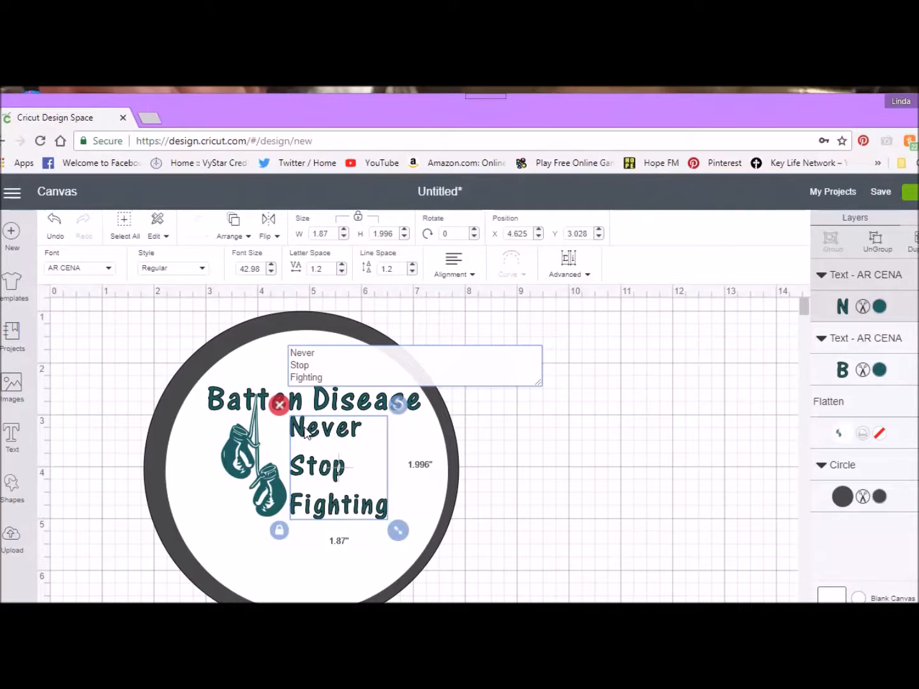
drag(302, 428, 311, 453)
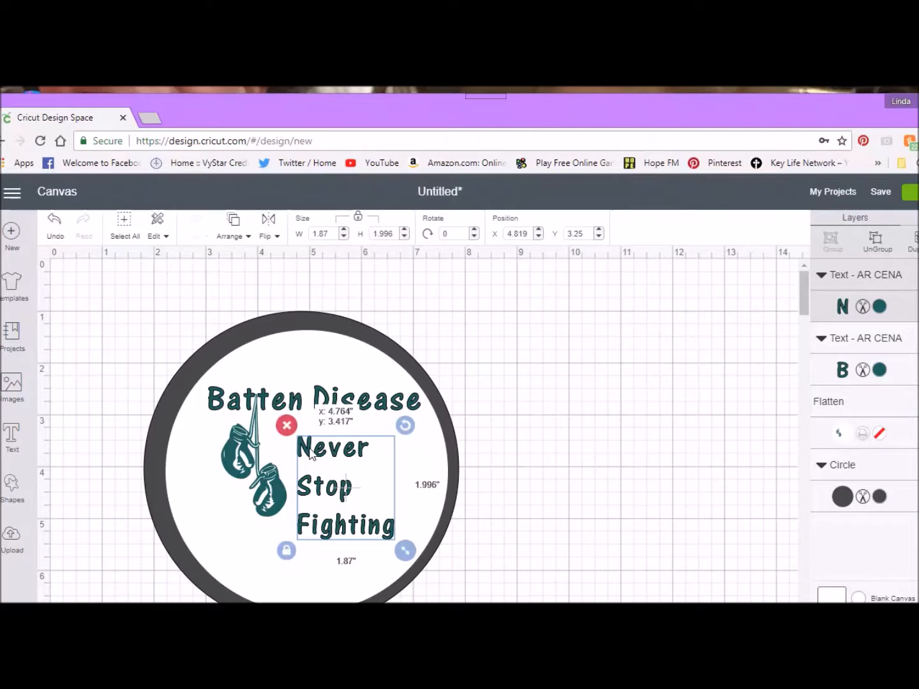
drag(310, 452, 310, 451)
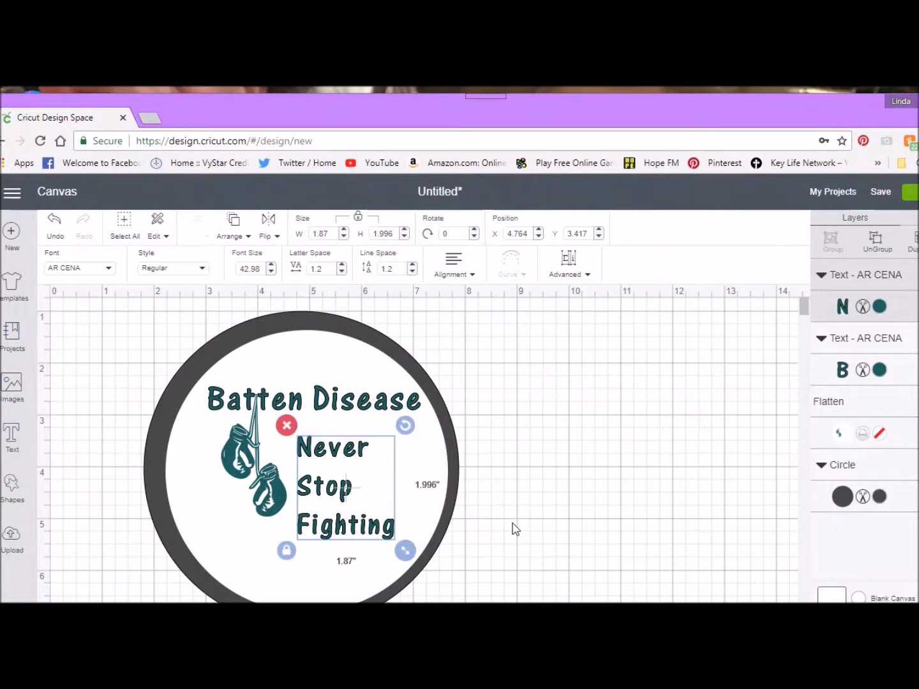
Step: Join Never Stop Fighting onto a single line and curve it with a diameter of about -4.752
double_click(319, 495)
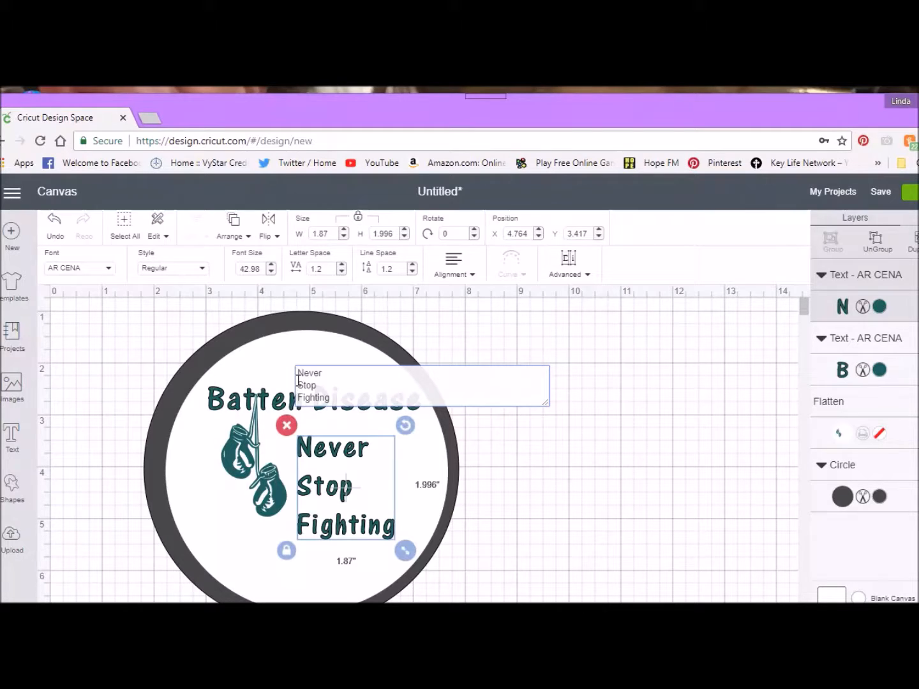
key(BackSpace)
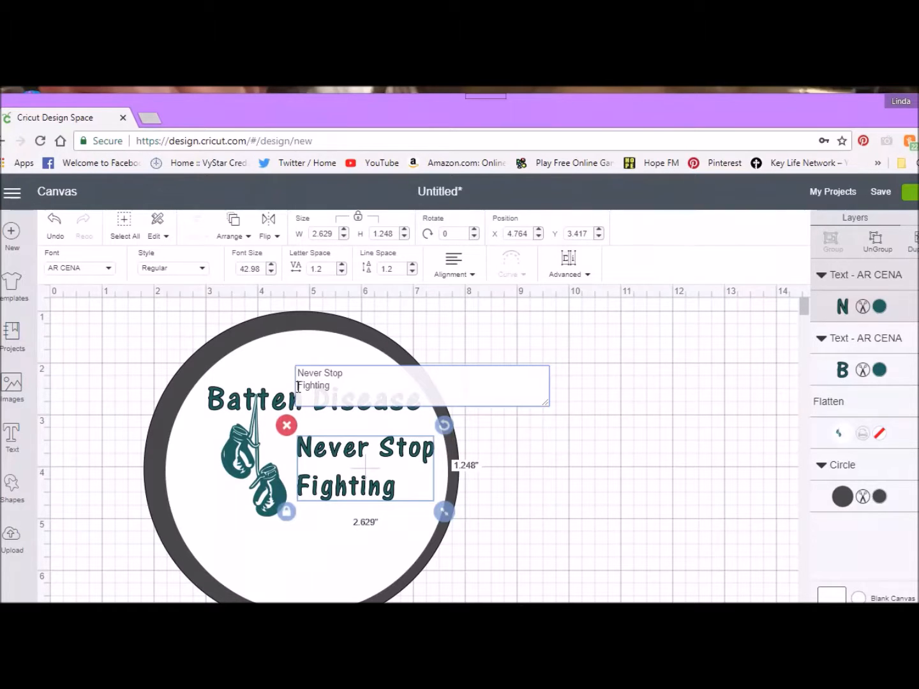
key(BackSpace)
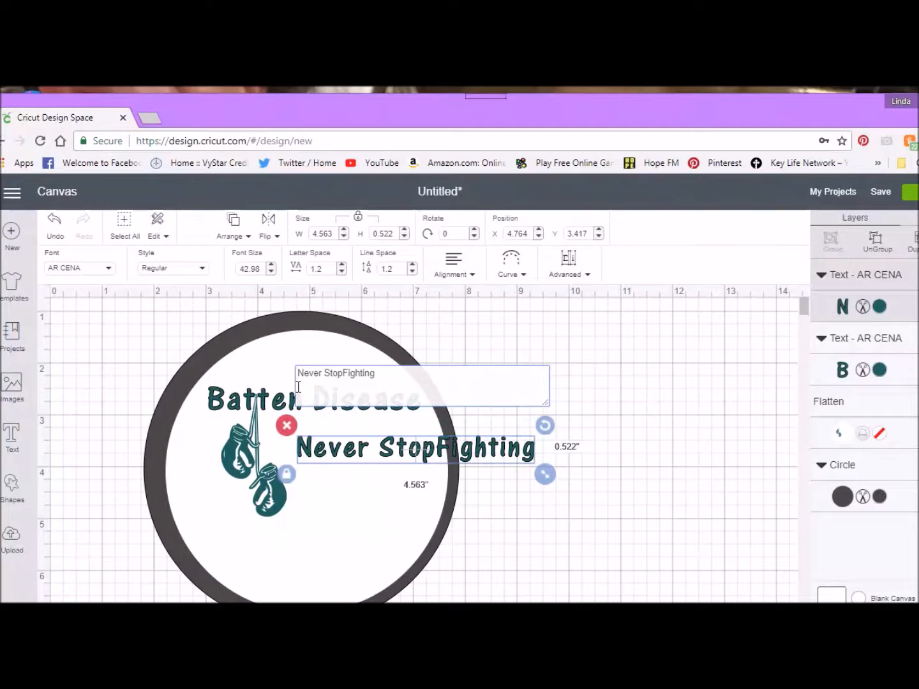
click(514, 275)
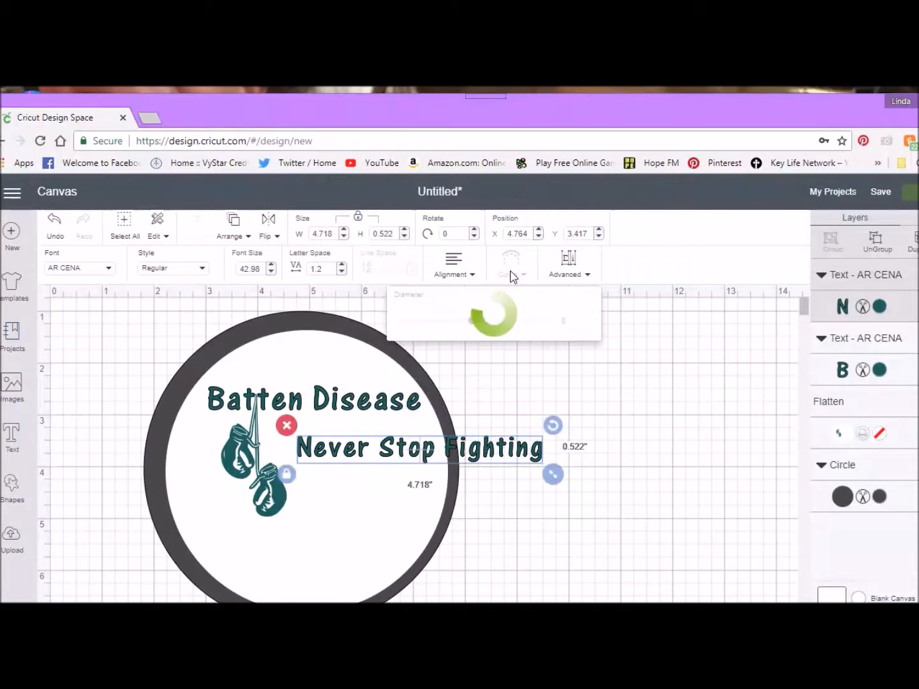
drag(473, 326, 424, 324)
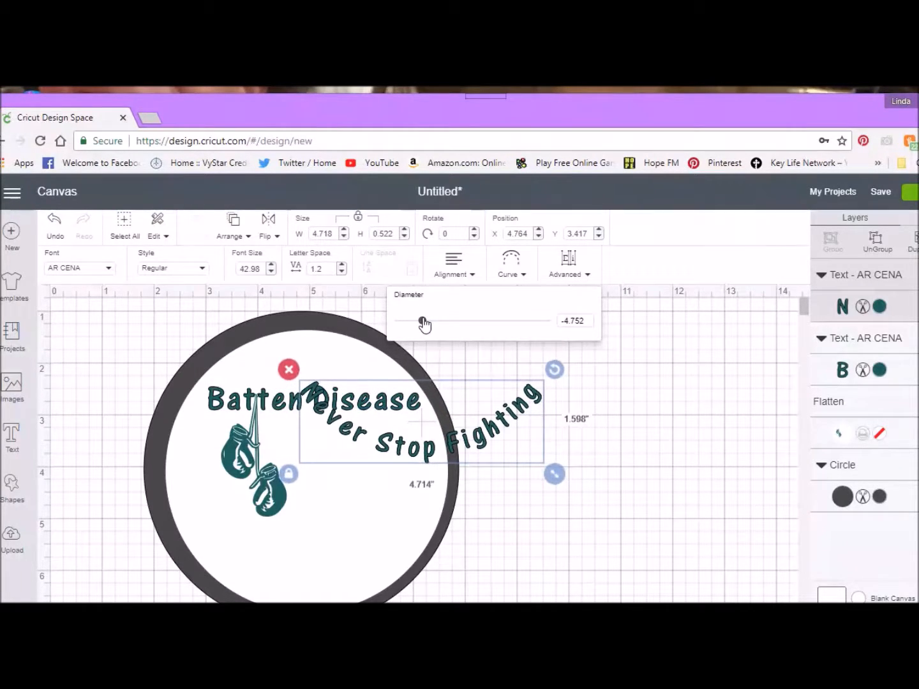
click(493, 434)
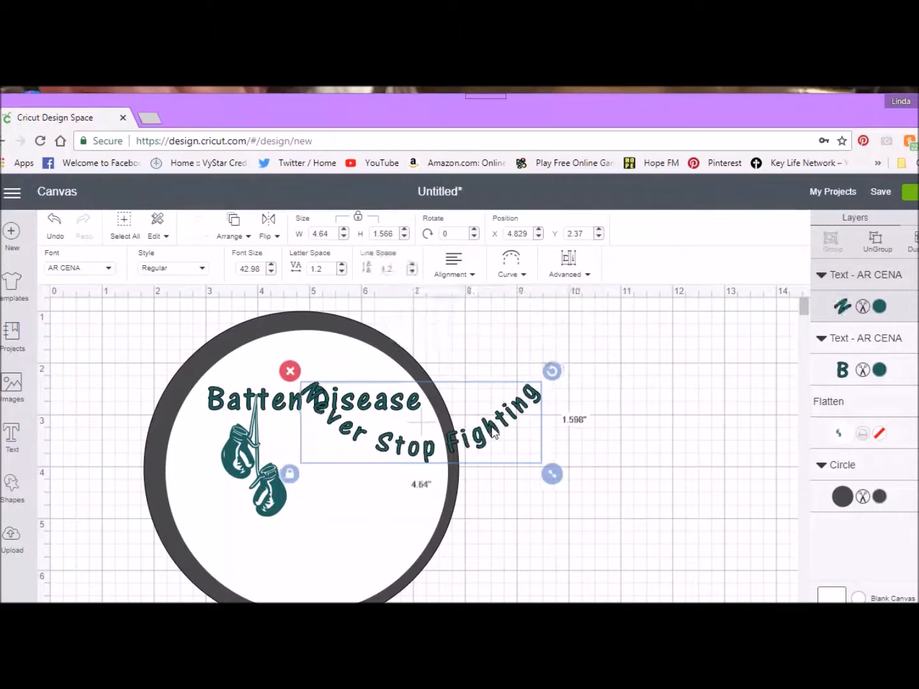
Step: Move the curved Never Stop Fighting text inside the circle's lower edge at about X 2.59, Y 4.77
drag(494, 433, 384, 563)
double_click(384, 564)
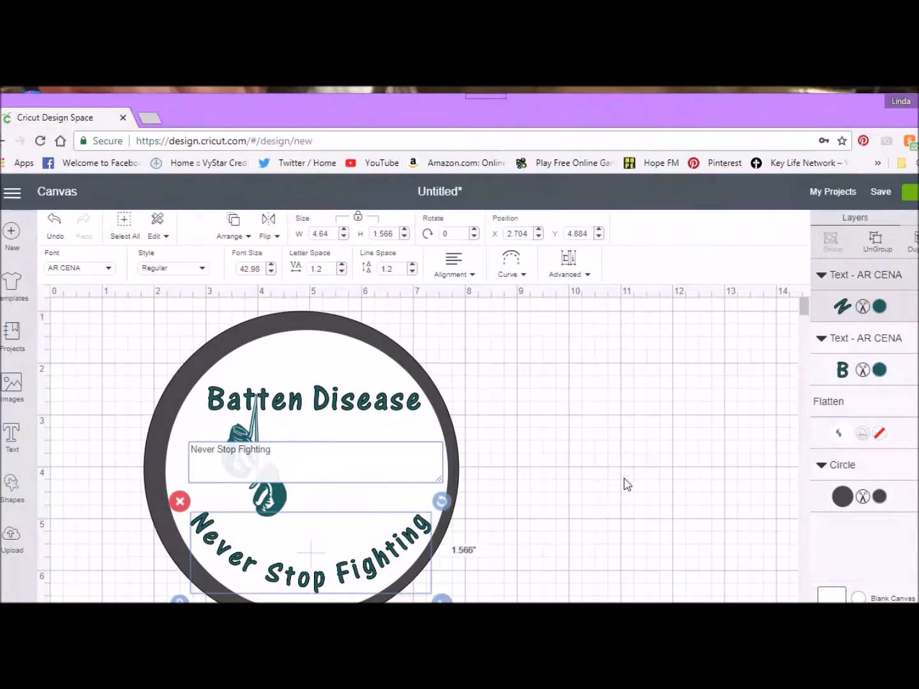
drag(411, 541, 405, 531)
key(ctrl+a)
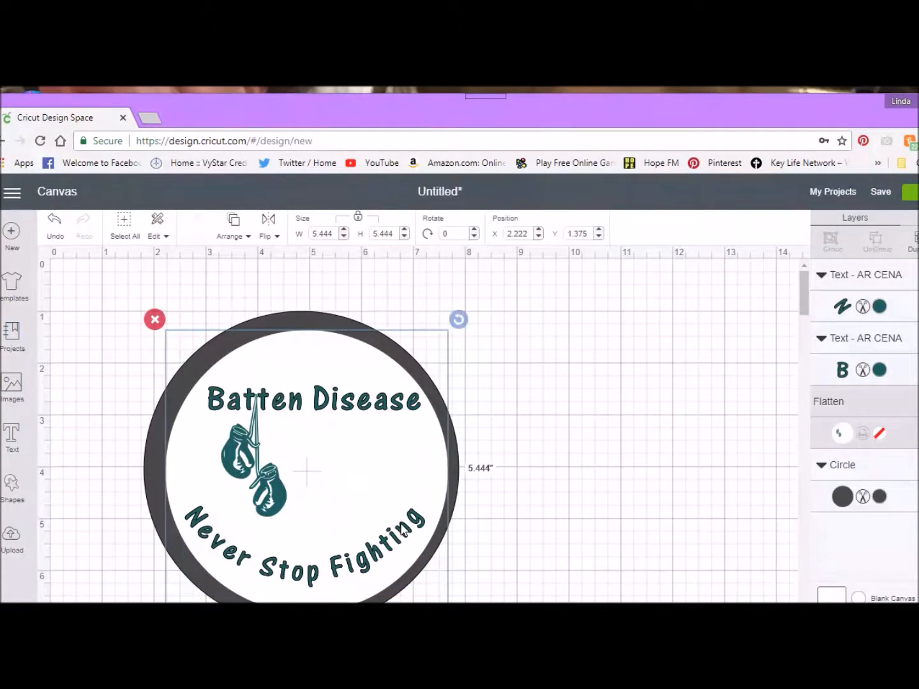
click(613, 572)
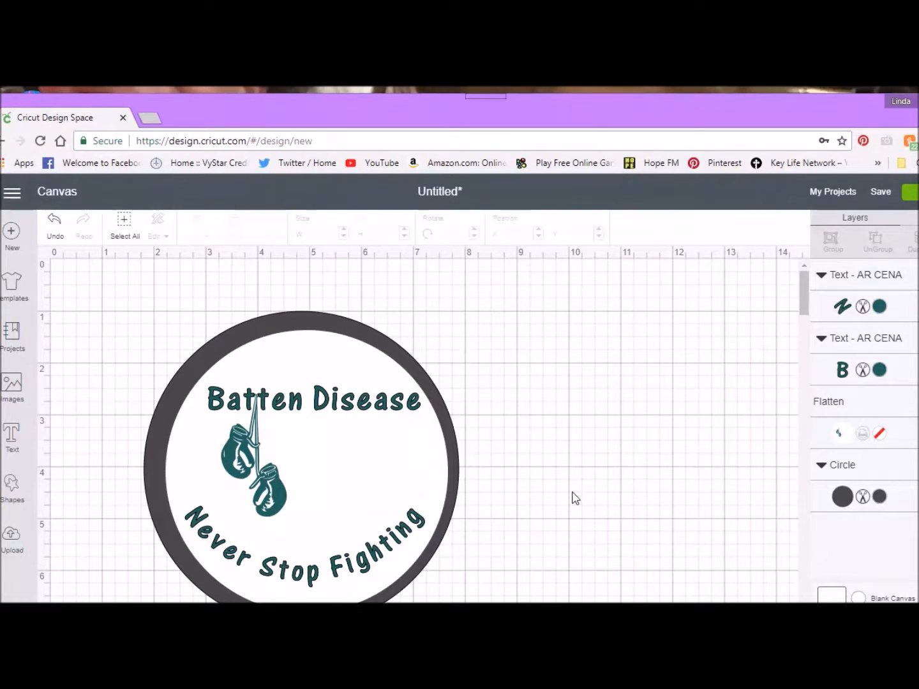
Step: Tighten the Never Stop Fighting curve to a diameter of about -3.999 and shift the text slightly down
double_click(345, 570)
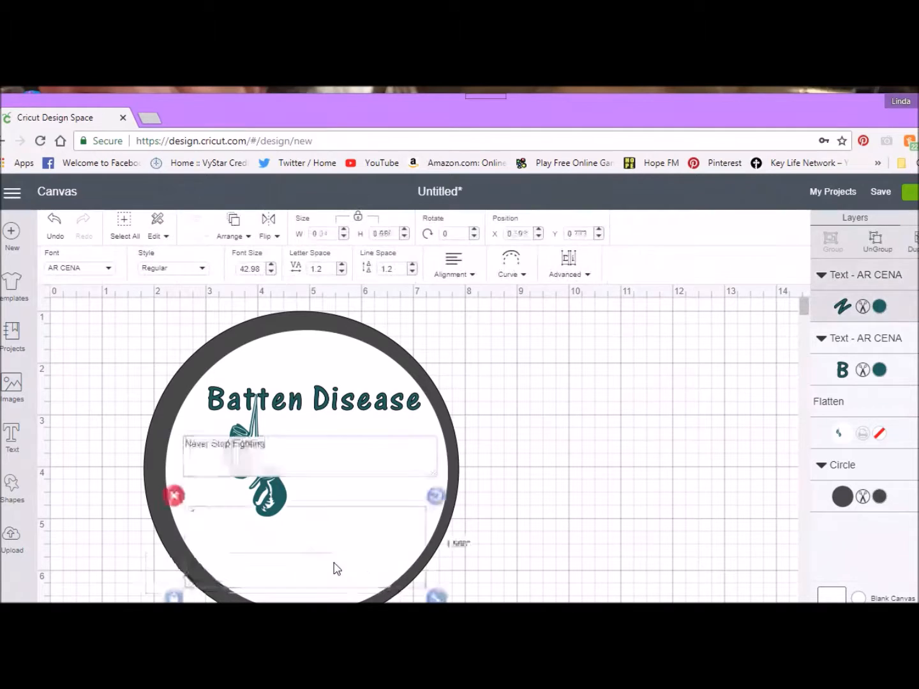
click(524, 269)
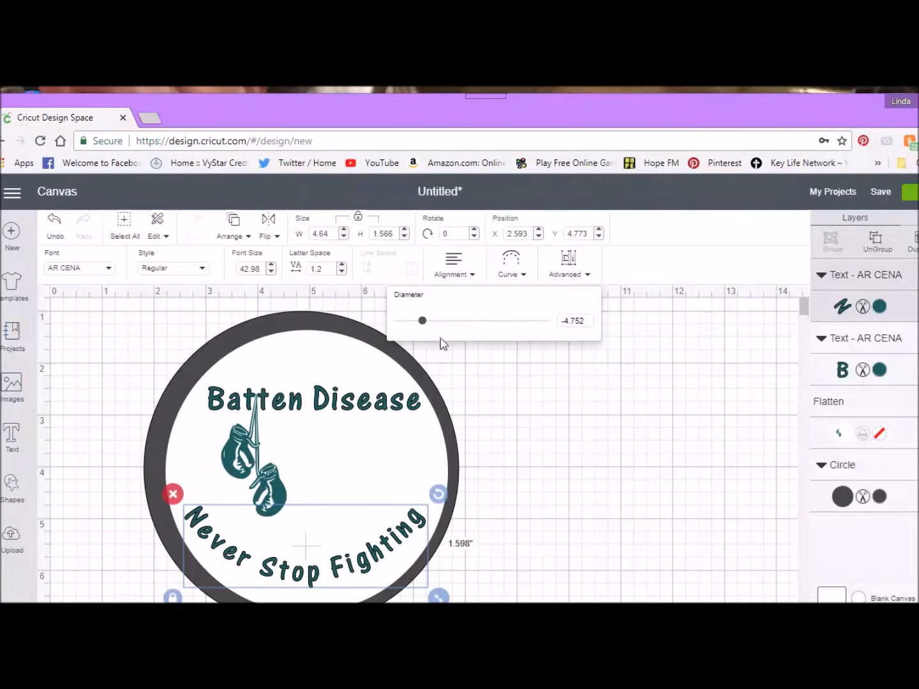
drag(422, 322, 419, 322)
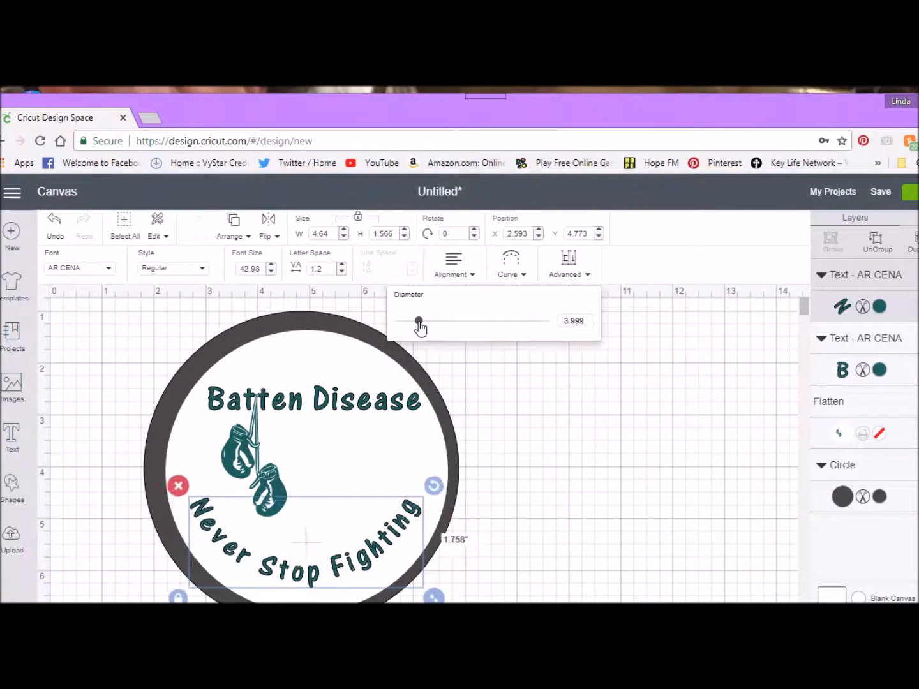
double_click(313, 578)
drag(312, 578, 314, 591)
click(660, 549)
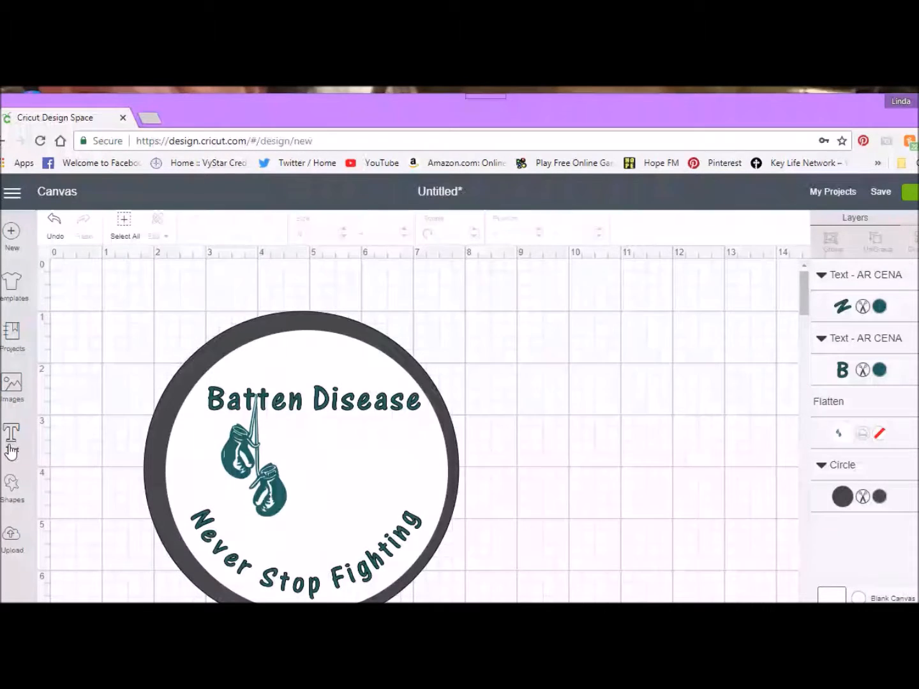
Step: Curve the Batten Disease text with a diameter of about 7.388 and move it to about X 2.82, Y 2
click(322, 400)
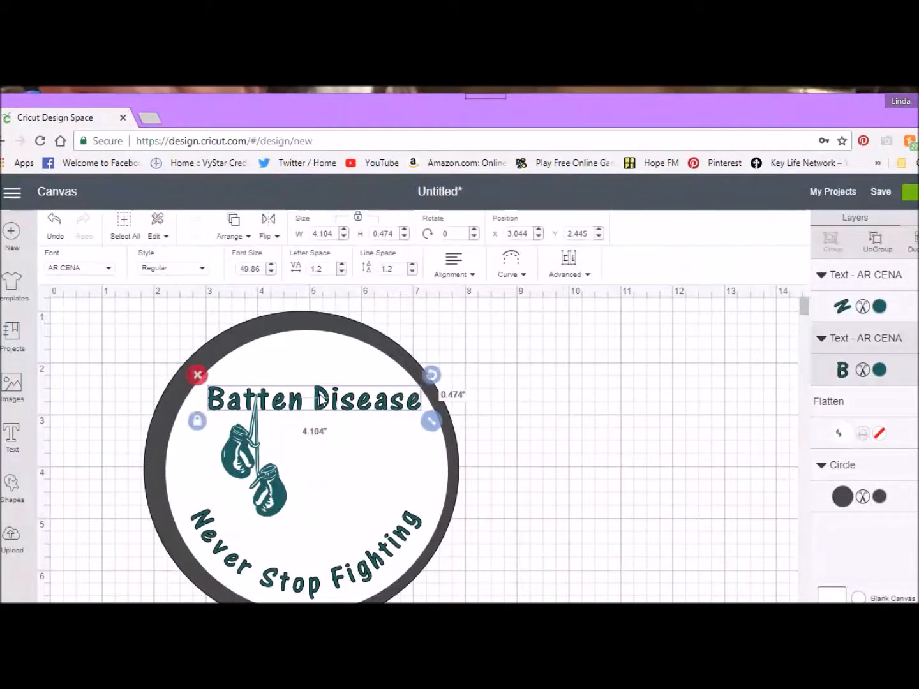
click(505, 279)
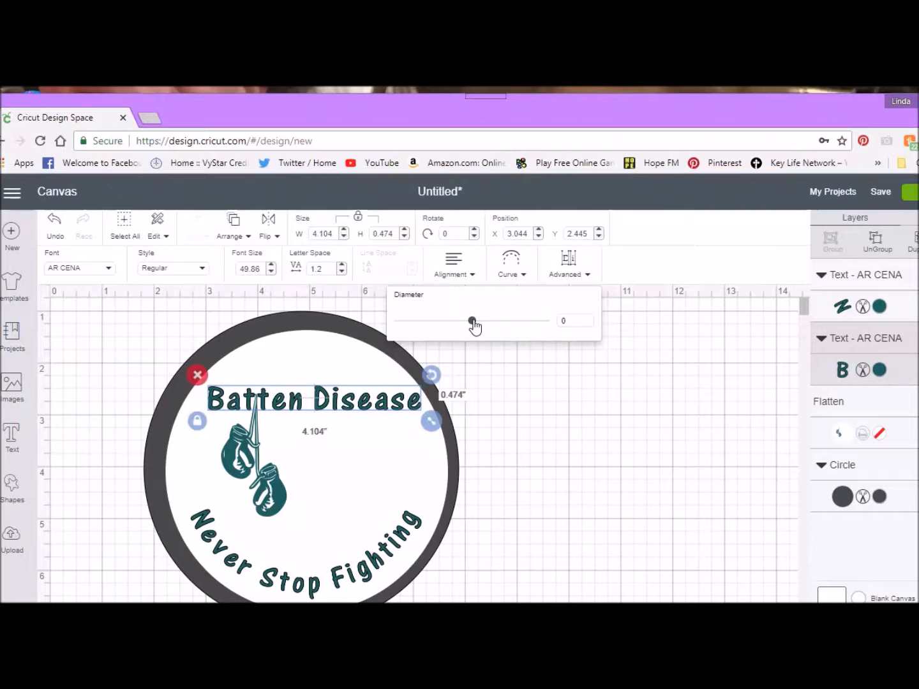
drag(479, 325, 514, 326)
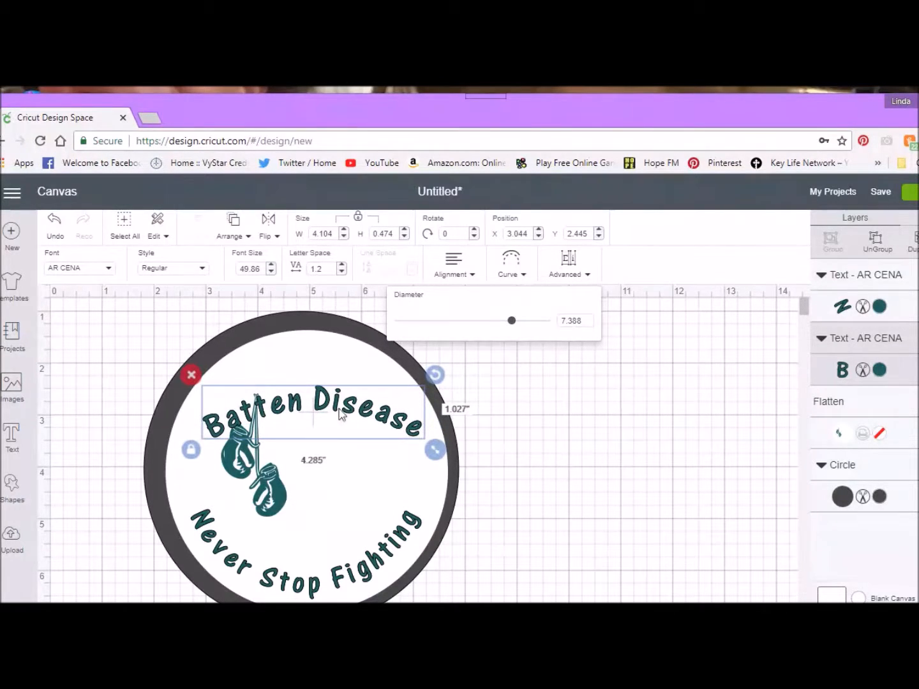
drag(319, 408, 311, 381)
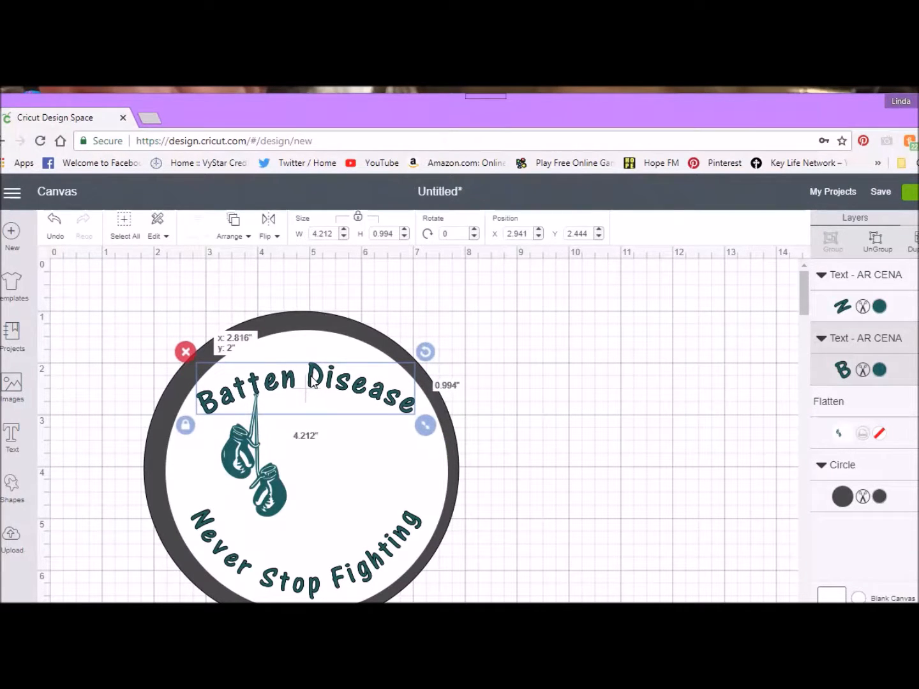
Step: Tighten the Batten Disease curve to a diameter of about 3.777 and move the text to about X 2.85, Y 1.64
double_click(311, 381)
click(518, 268)
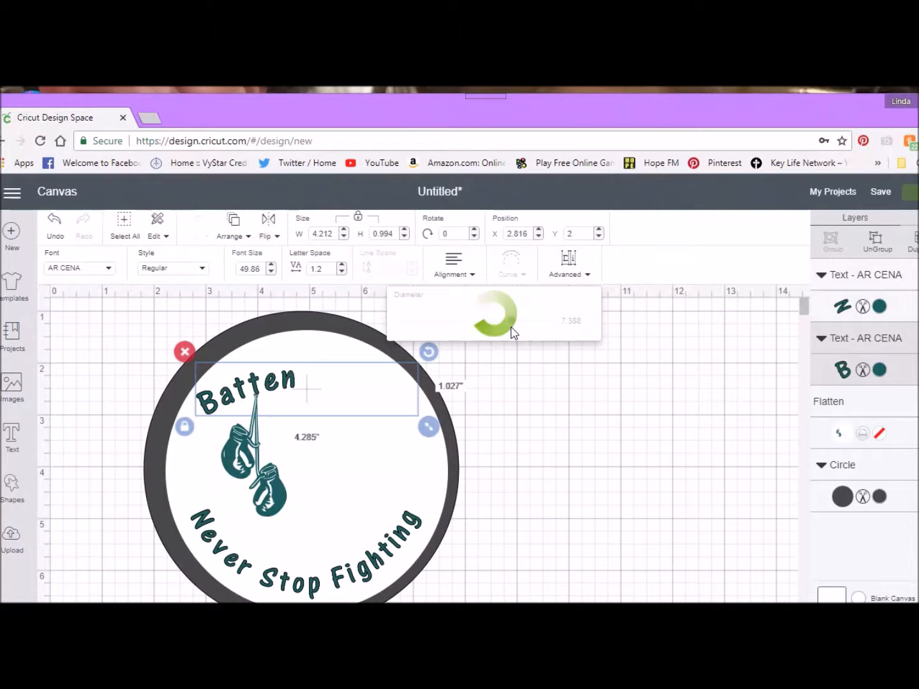
drag(511, 324, 518, 325)
drag(521, 326, 526, 325)
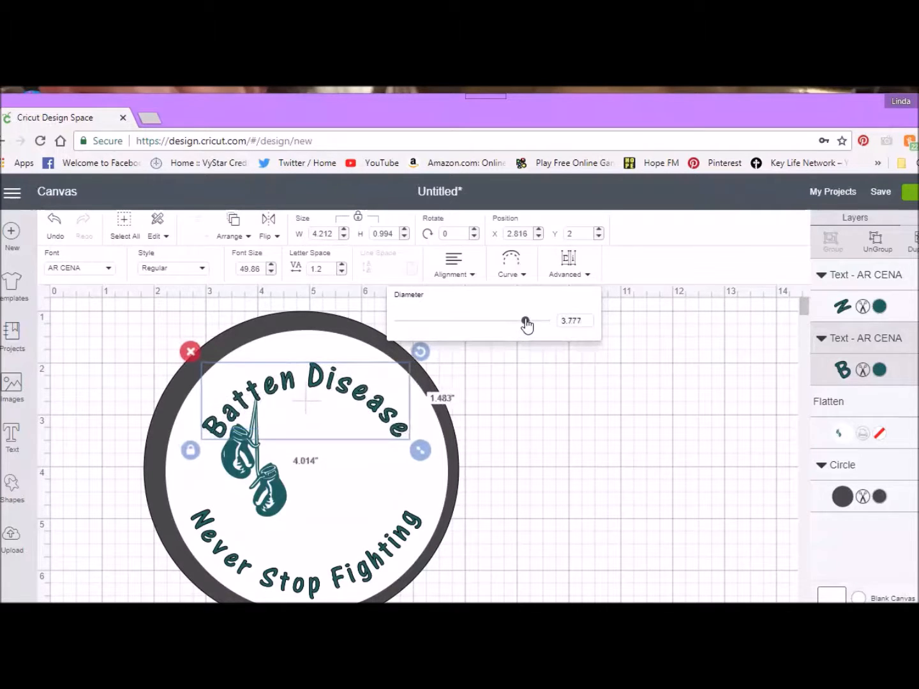
drag(313, 387, 307, 365)
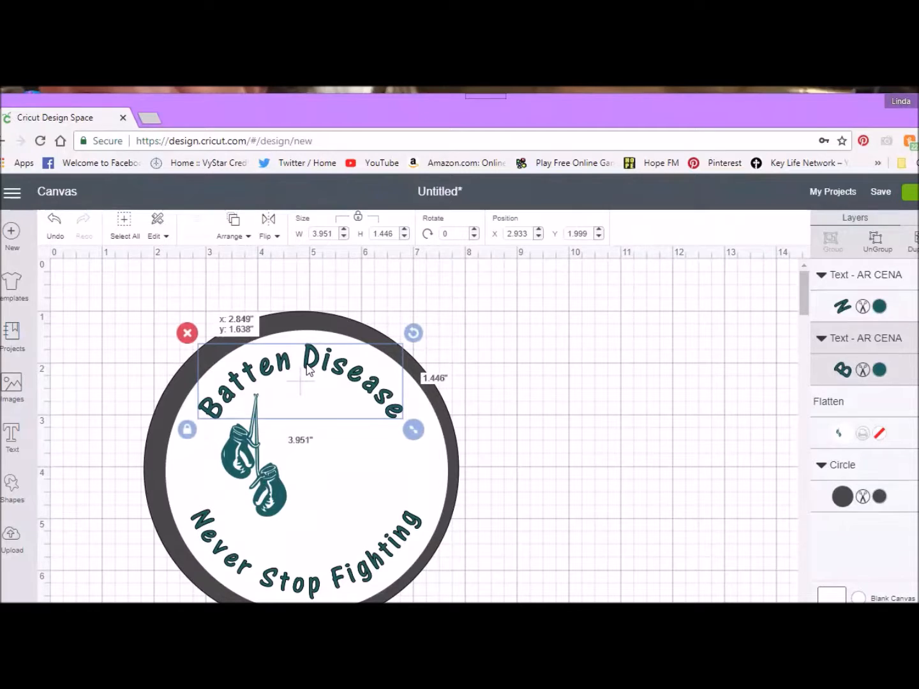
double_click(308, 367)
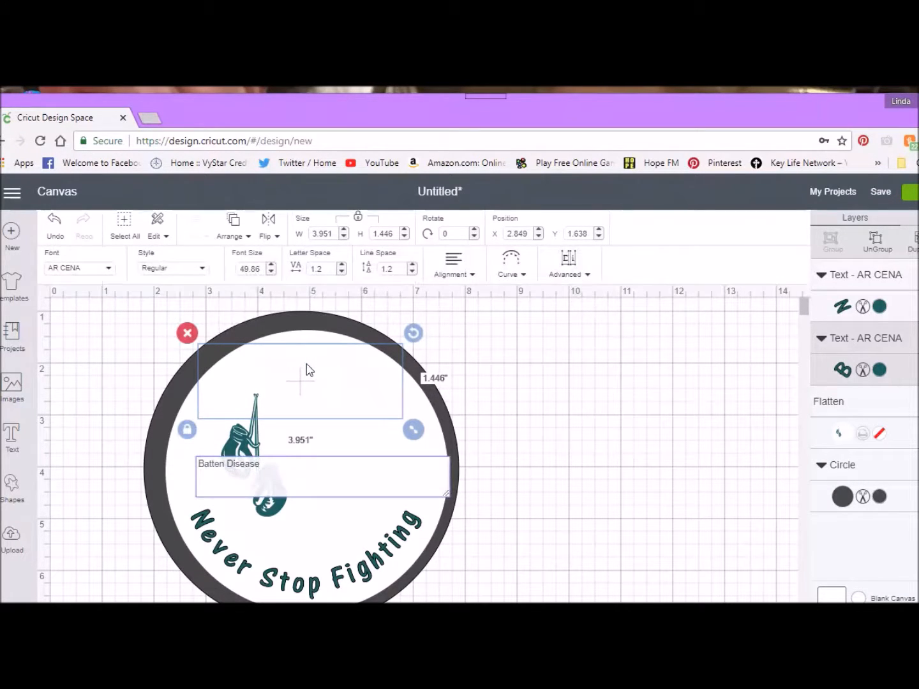
click(632, 539)
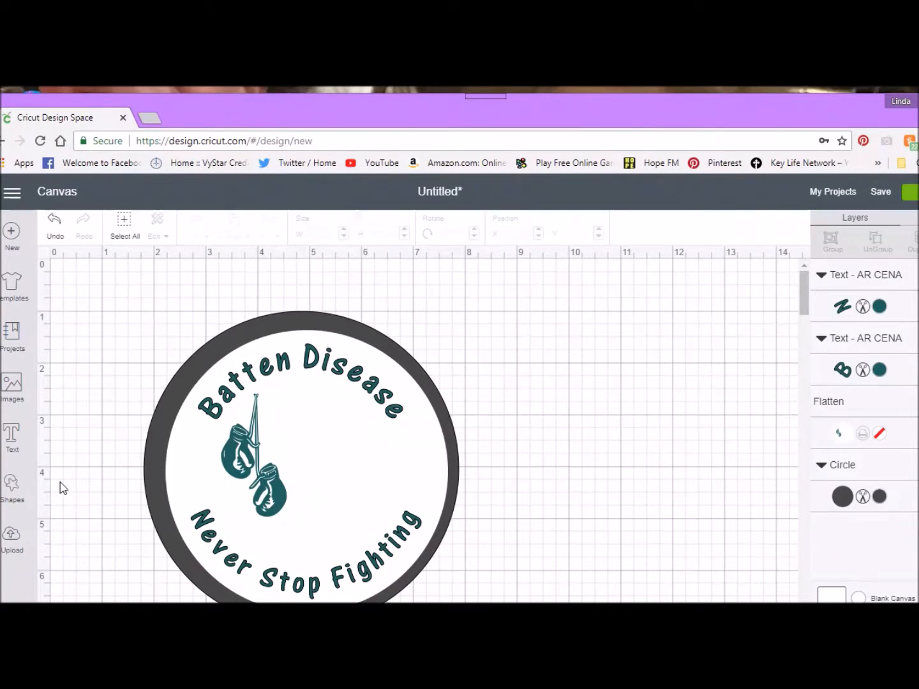
Step: Insert the uploaded awareness ribbon image with the name across it and place it on the empty canvas right of the circle
click(19, 395)
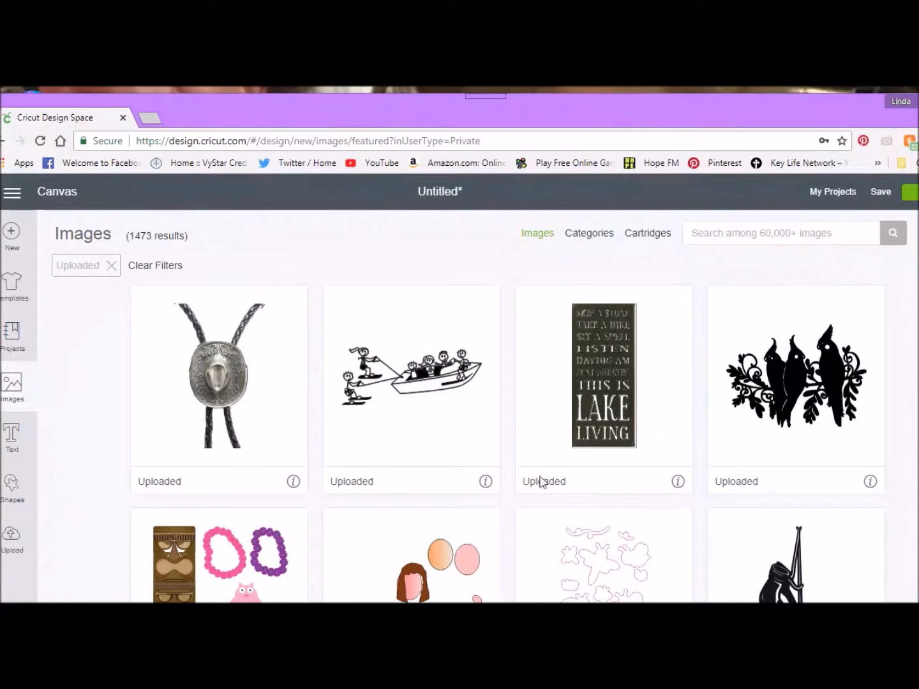
scroll(540, 482, down, 7)
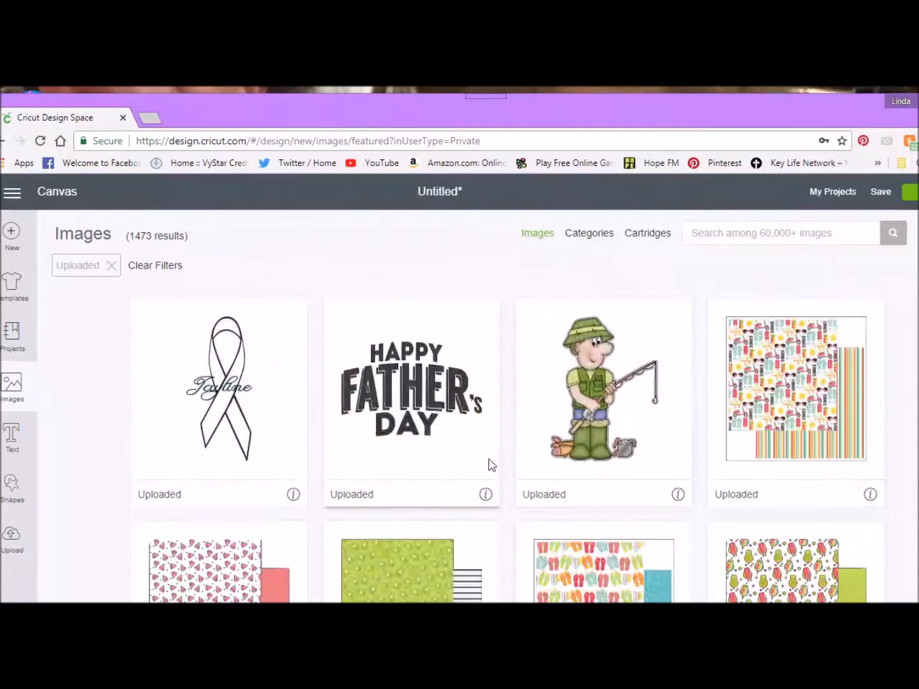
click(281, 396)
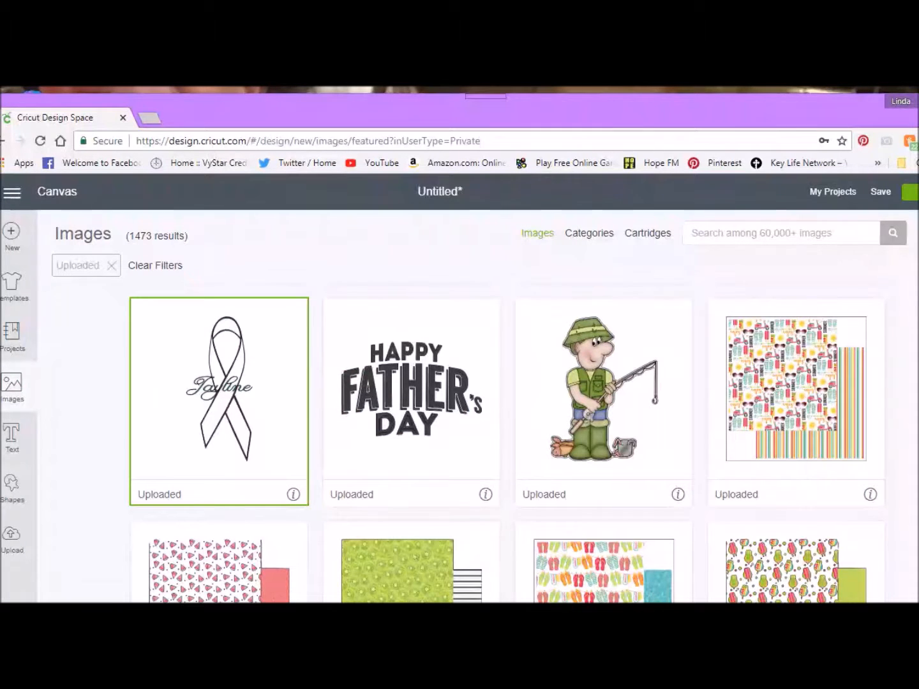
click(890, 648)
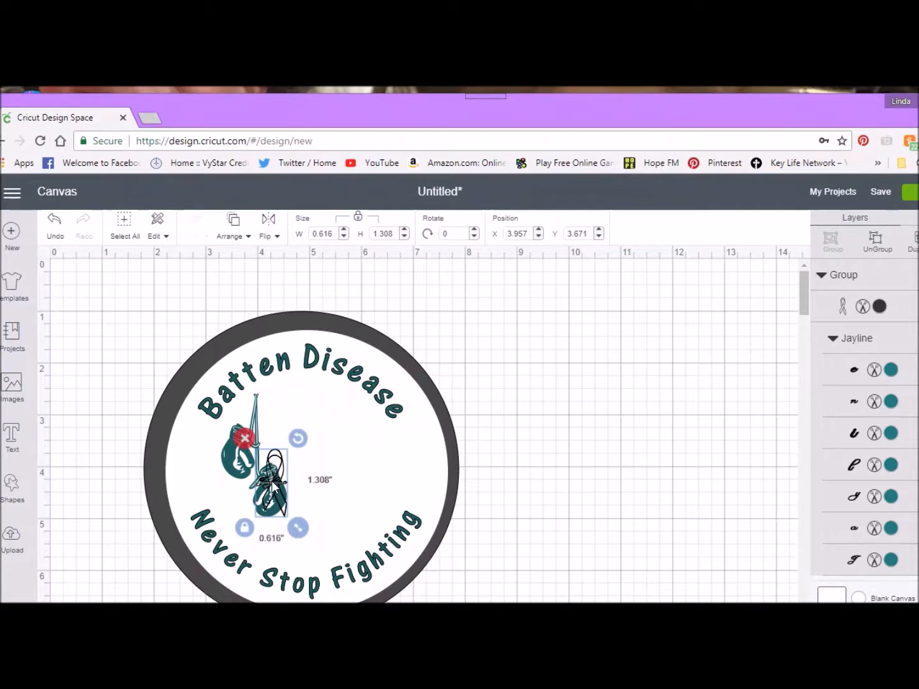
drag(272, 486, 606, 481)
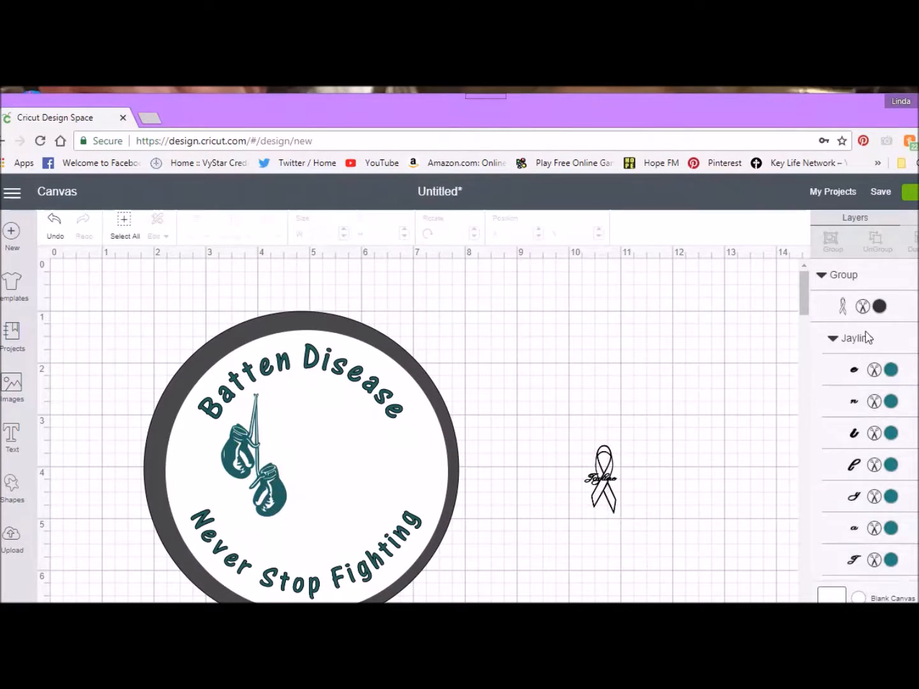
Step: Recolour the awareness ribbon outline layer to the Peacock Teal project colour, #0B6060, and deselect it
click(862, 307)
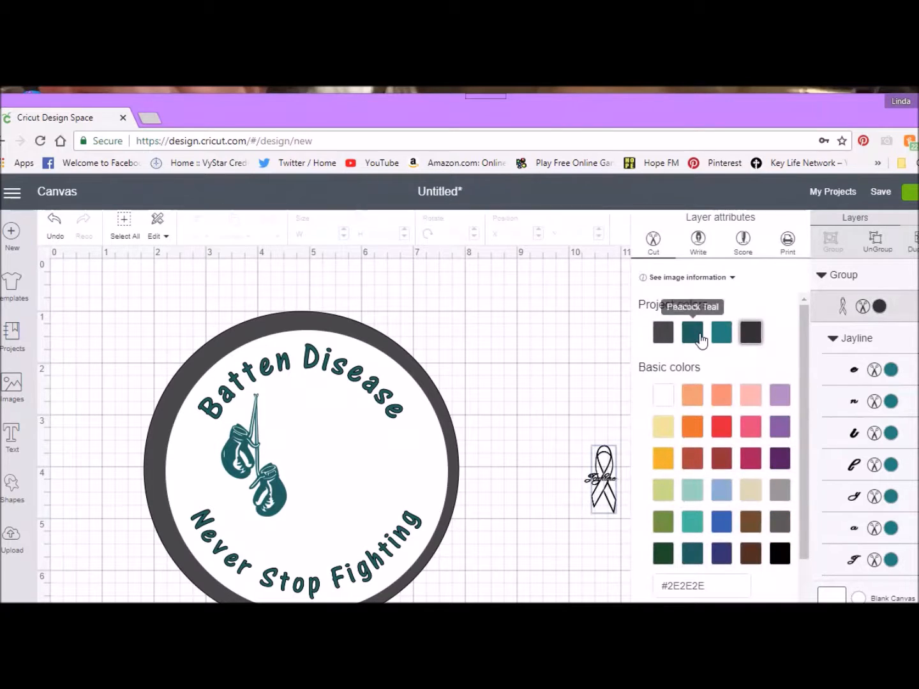
click(725, 337)
click(692, 340)
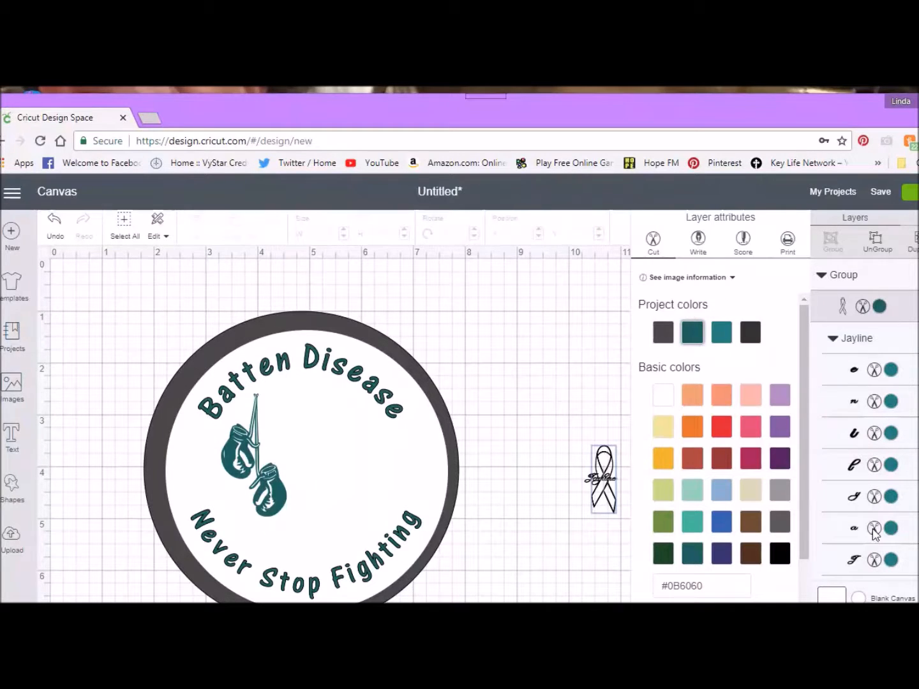
click(608, 505)
click(659, 554)
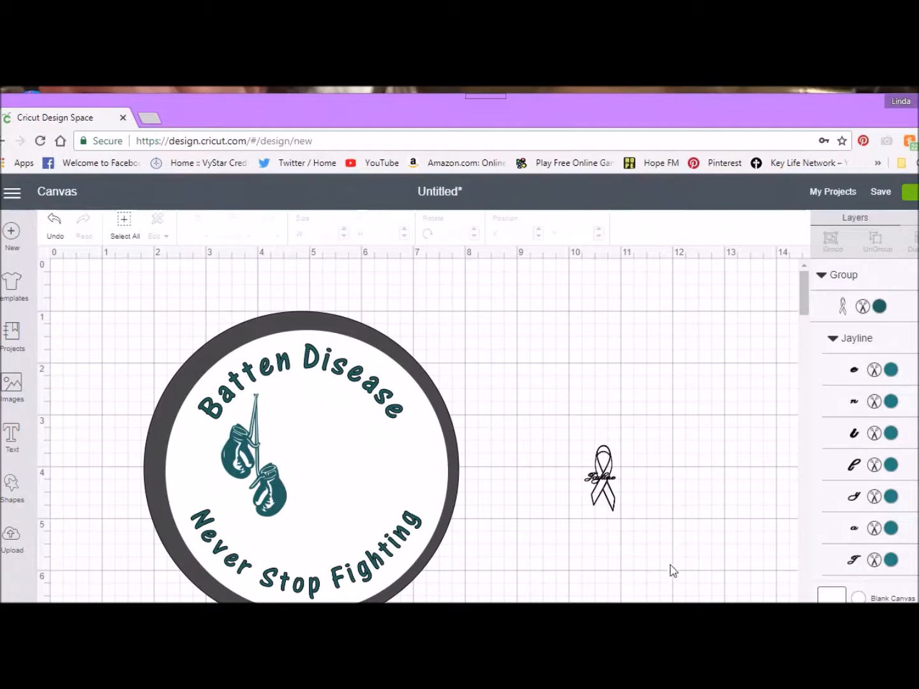
Step: Enlarge the awareness ribbon to about 1.429 by 3.035 inches and move it inside the circle beside the boxing gloves, near X 4.609, Y 2.421
click(606, 491)
drag(628, 525, 668, 602)
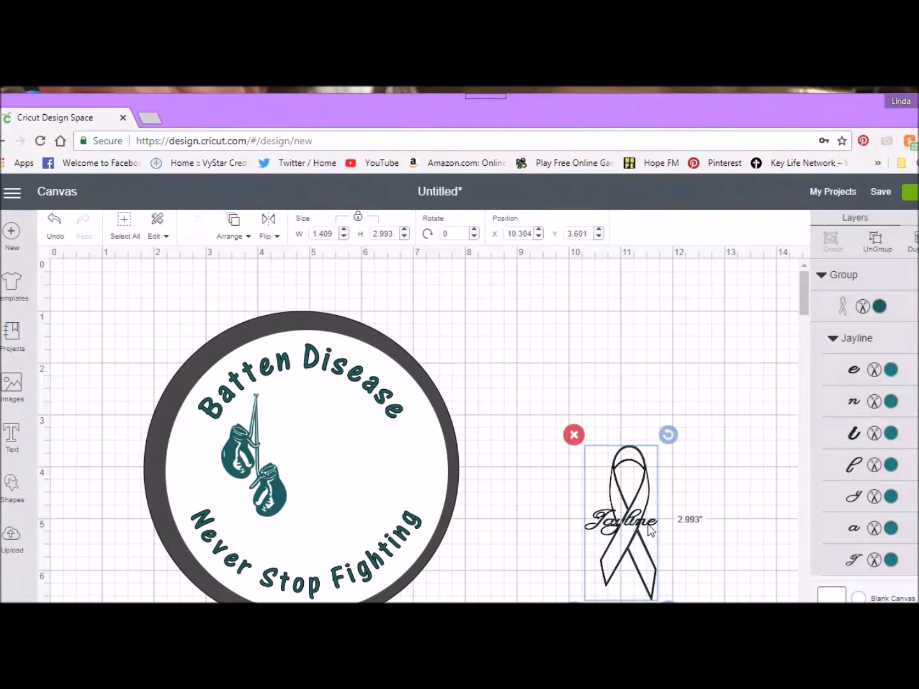
drag(685, 520, 693, 529)
drag(677, 629, 670, 613)
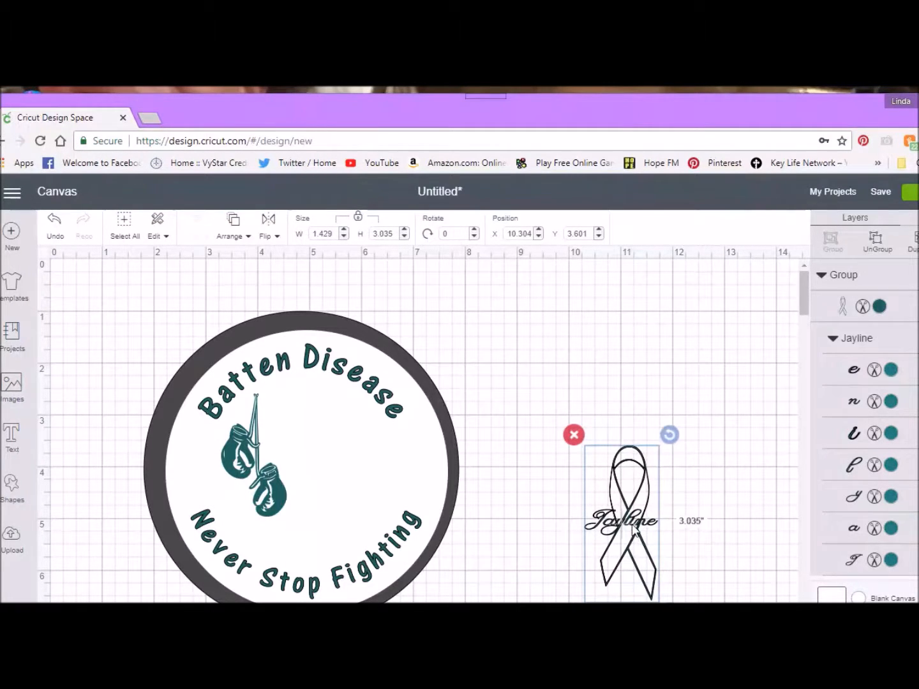
drag(634, 528, 337, 468)
key(ctrl+a)
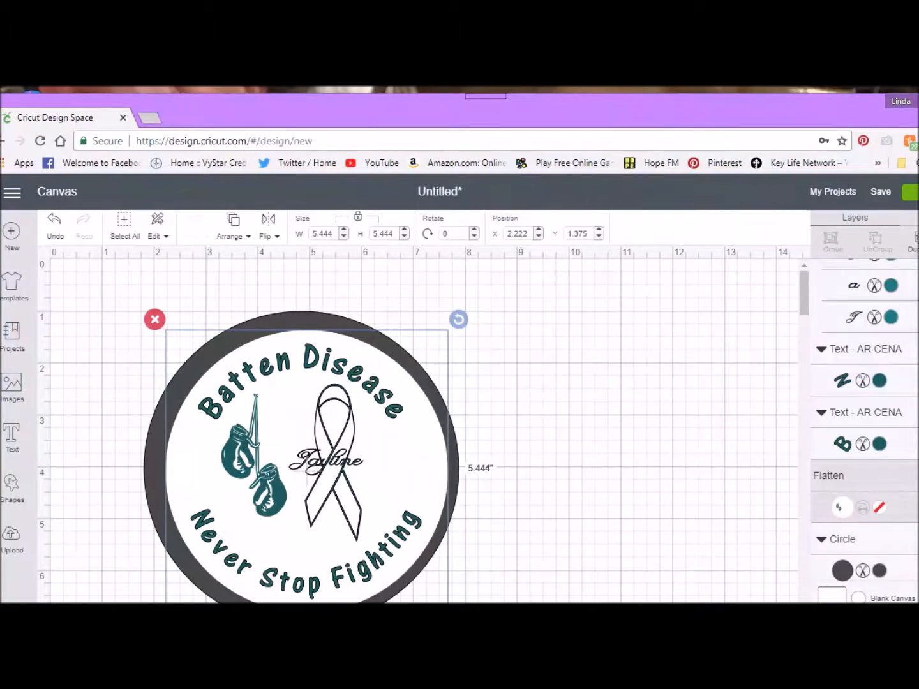
Step: Change the awareness ribbon outline layer from Cut to Print
scroll(862, 428, up, 5)
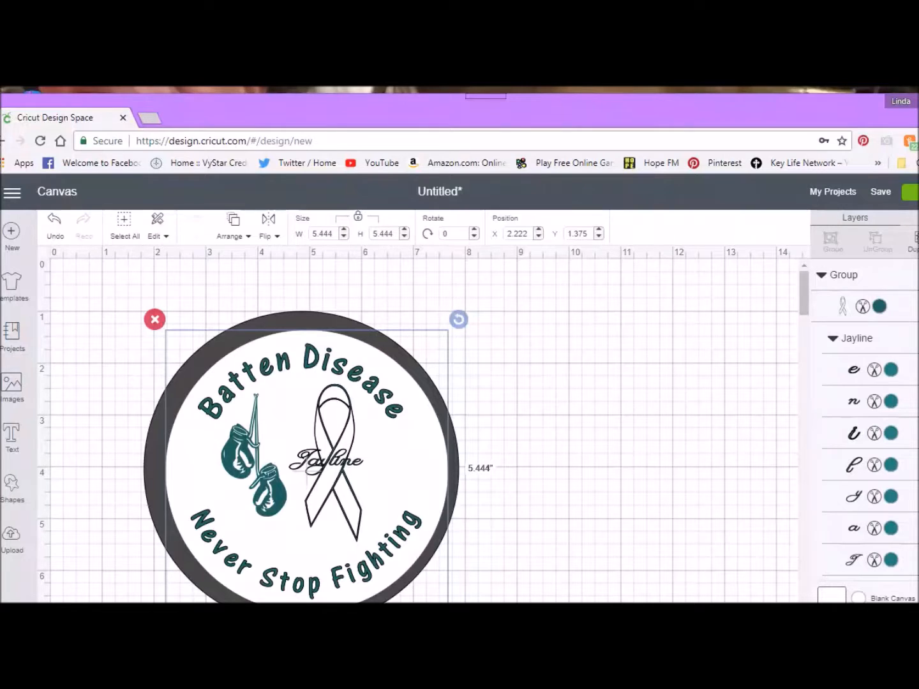
scroll(862, 427, down, 1)
scroll(862, 428, down, 2)
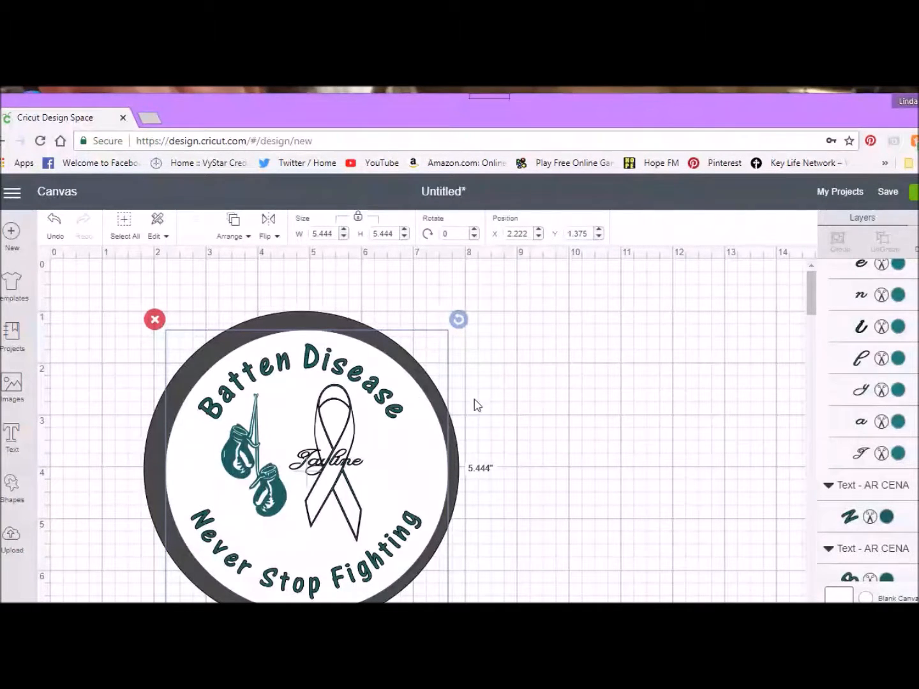
click(590, 444)
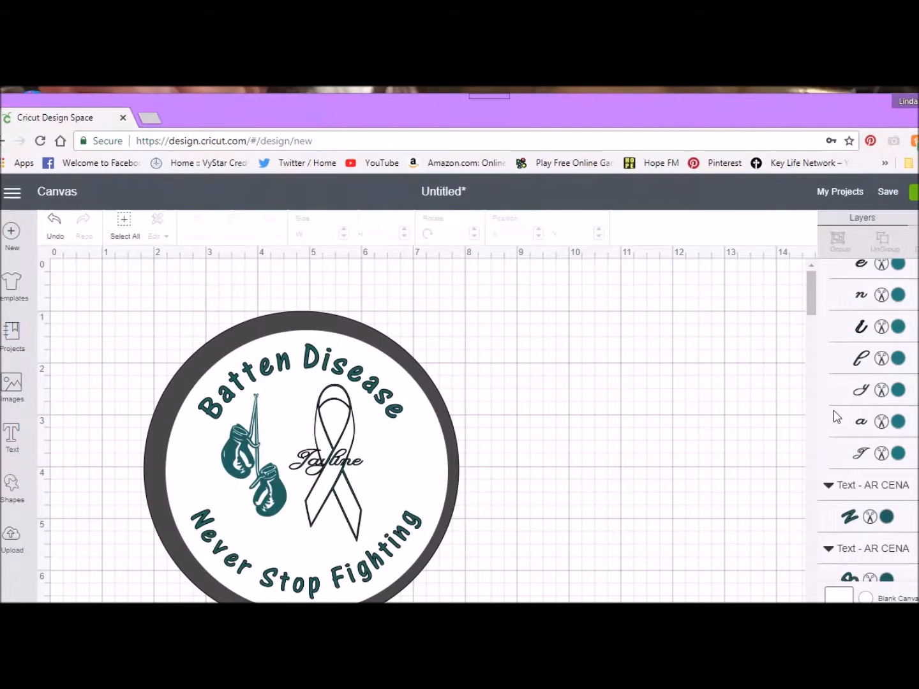
scroll(868, 421, up, 3)
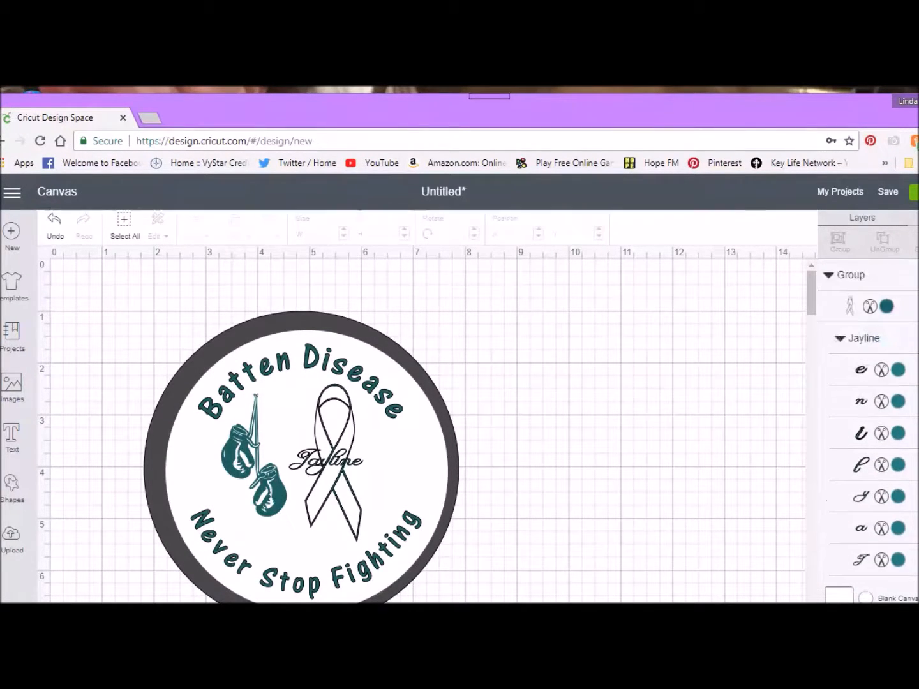
click(899, 283)
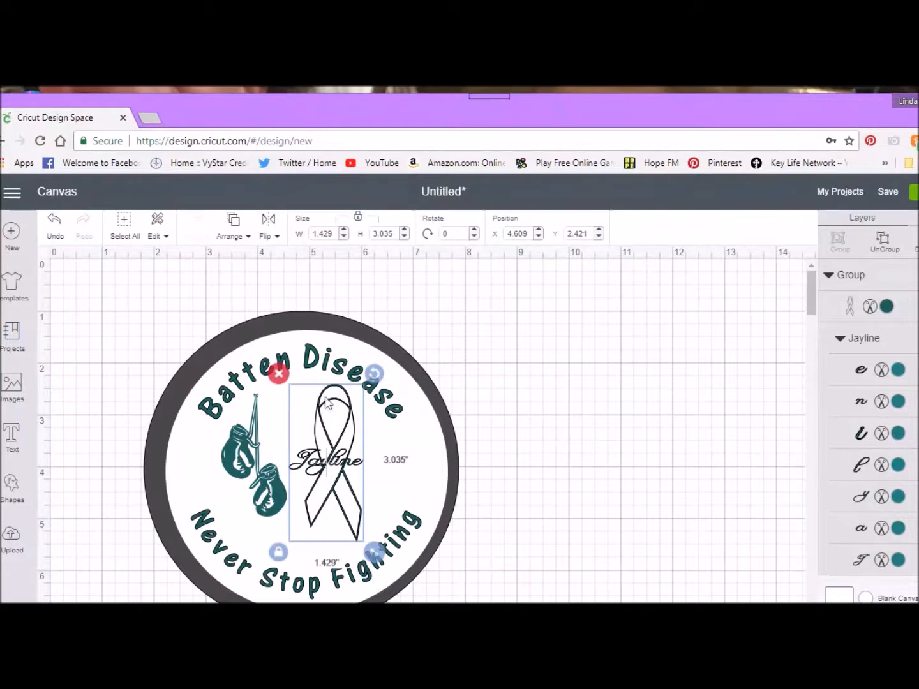
click(868, 307)
click(795, 240)
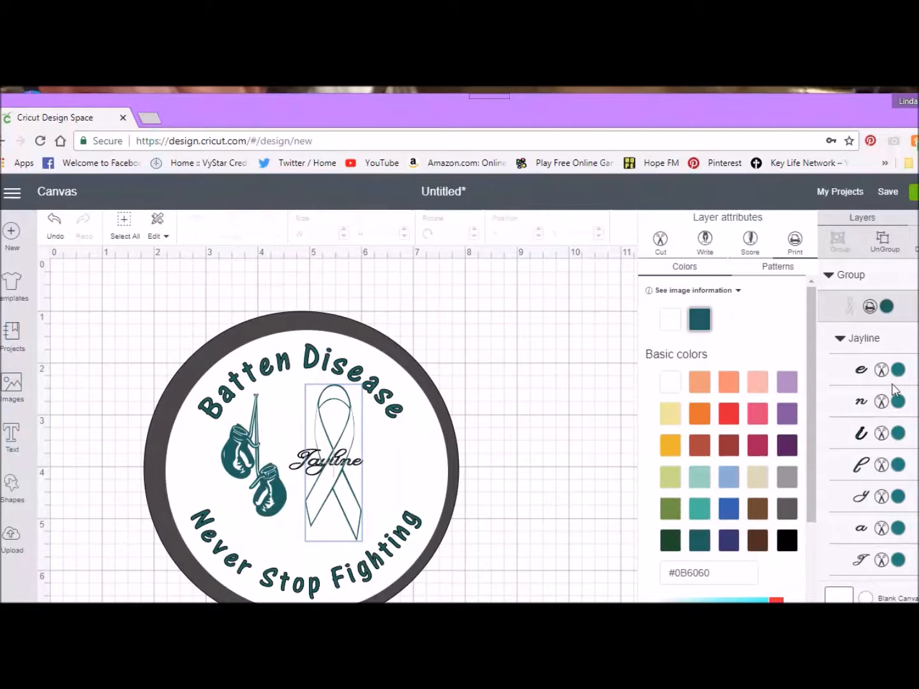
Step: Change the layers for the last three letters of the name on the ribbon from Cut to Print
click(887, 377)
click(797, 254)
click(882, 403)
click(797, 252)
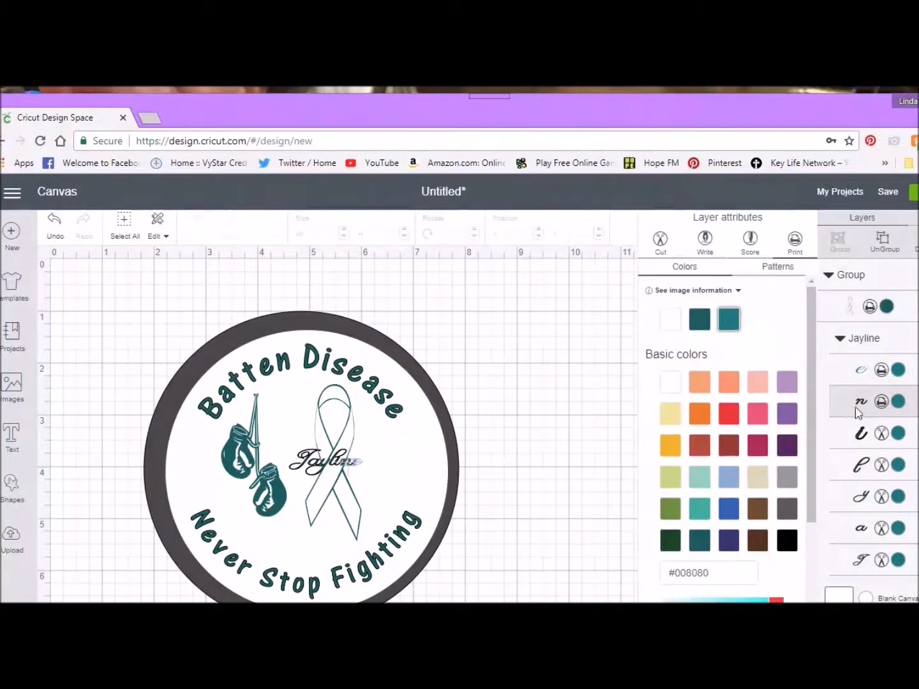
click(881, 433)
click(794, 246)
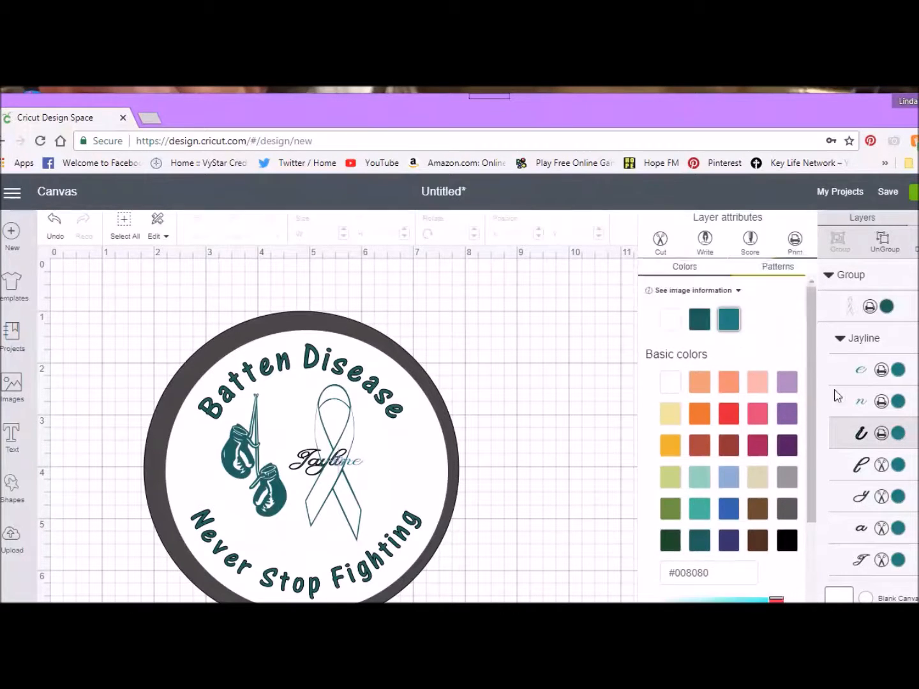
Step: Change the layers for the first four letters of the name on the ribbon from Cut to Print
click(884, 469)
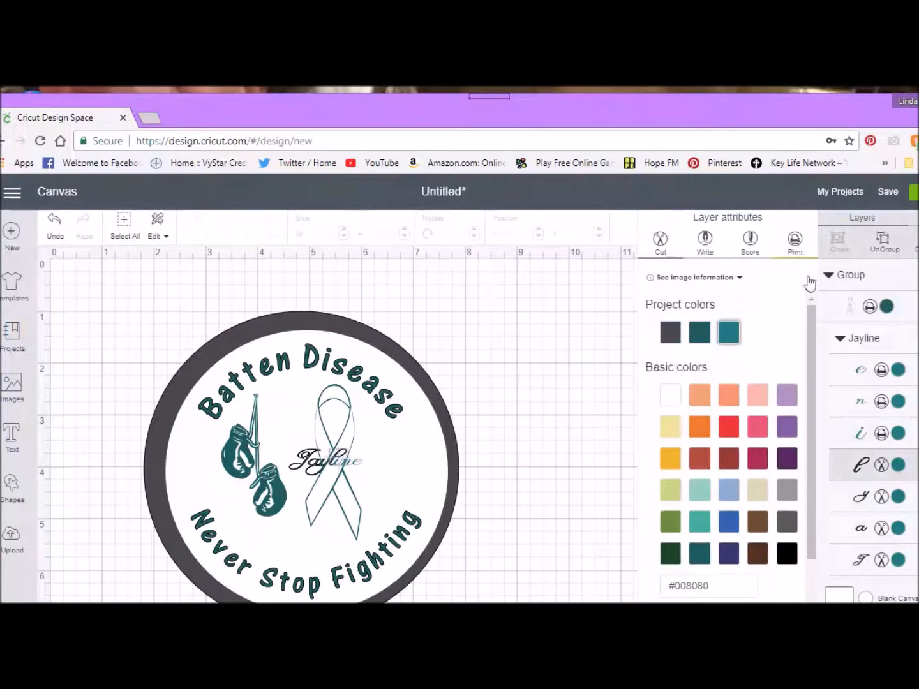
click(795, 242)
click(885, 501)
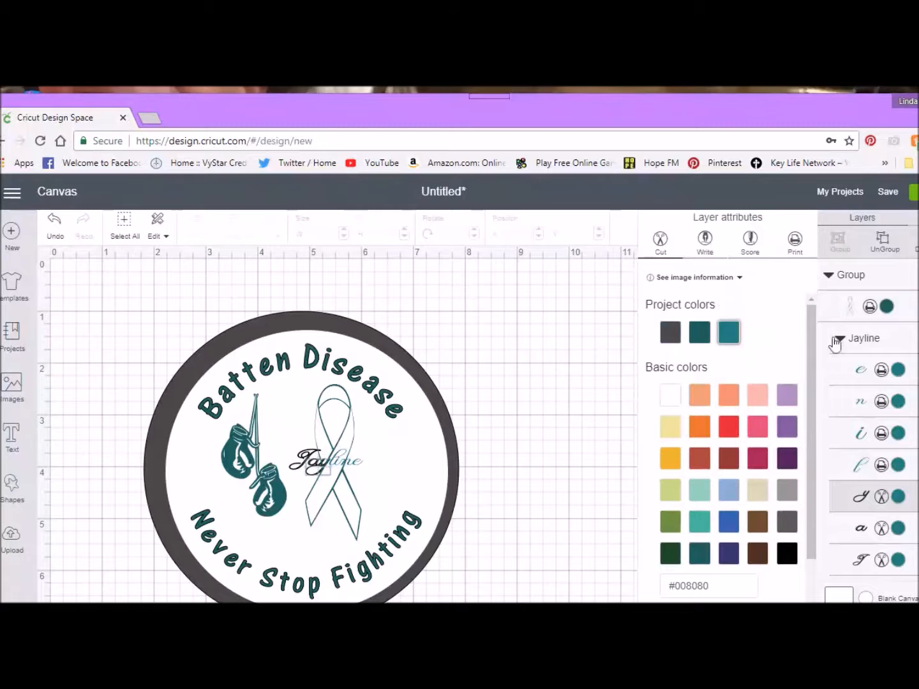
click(795, 246)
scroll(900, 473, down, 1)
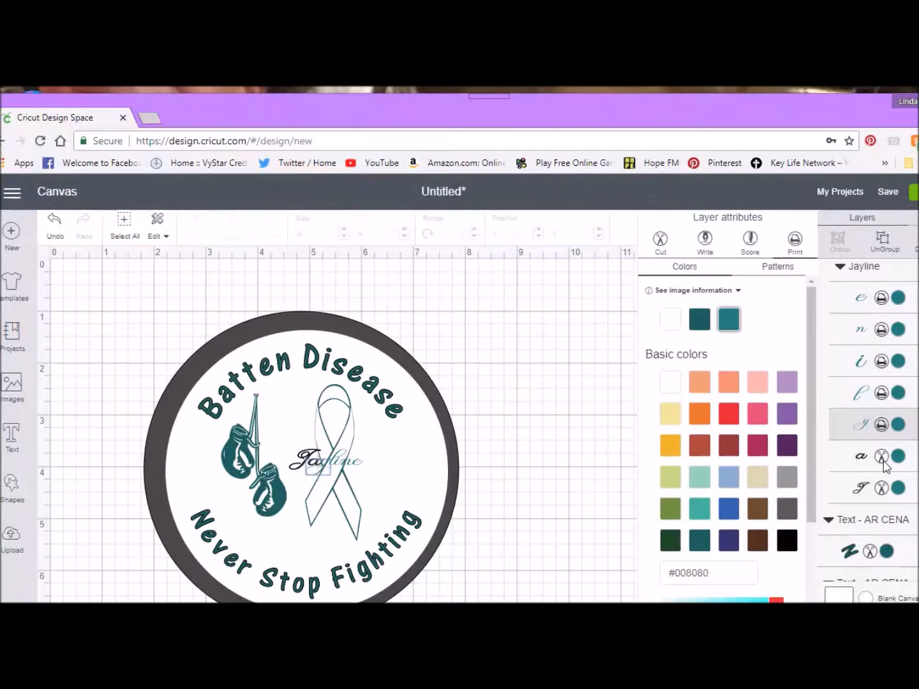
click(883, 459)
click(795, 243)
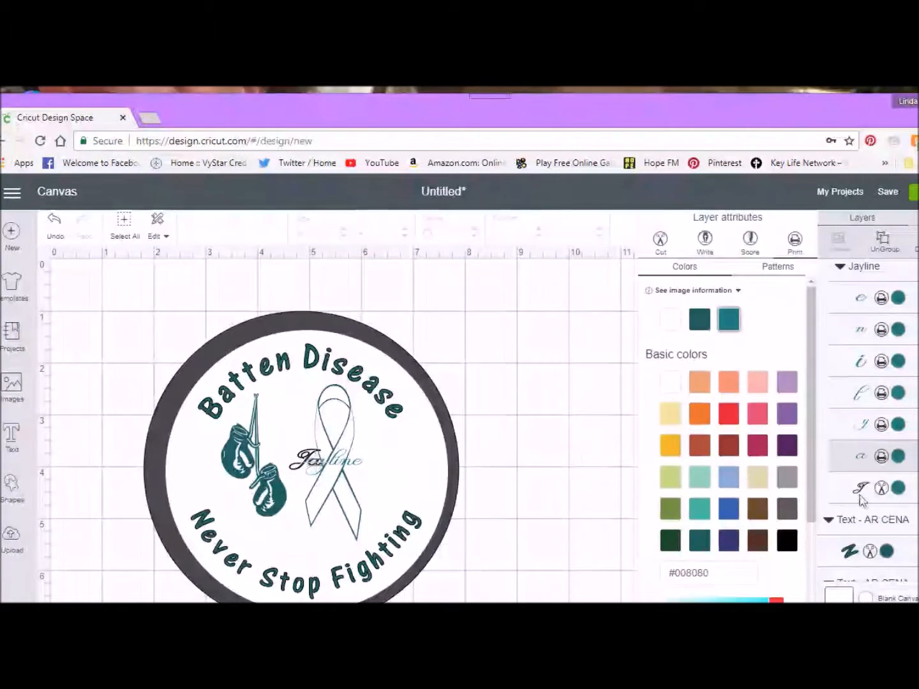
click(883, 488)
click(795, 243)
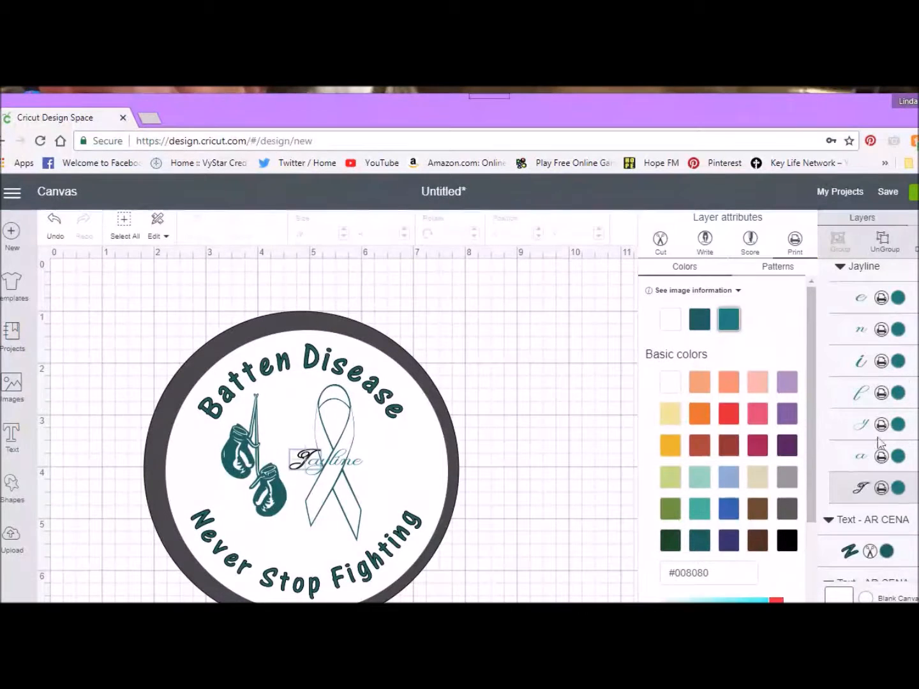
Step: Change the Never Stop Fighting and Batten Disease text layers from Cut to Print
scroll(874, 444, down, 1)
scroll(867, 446, down, 1)
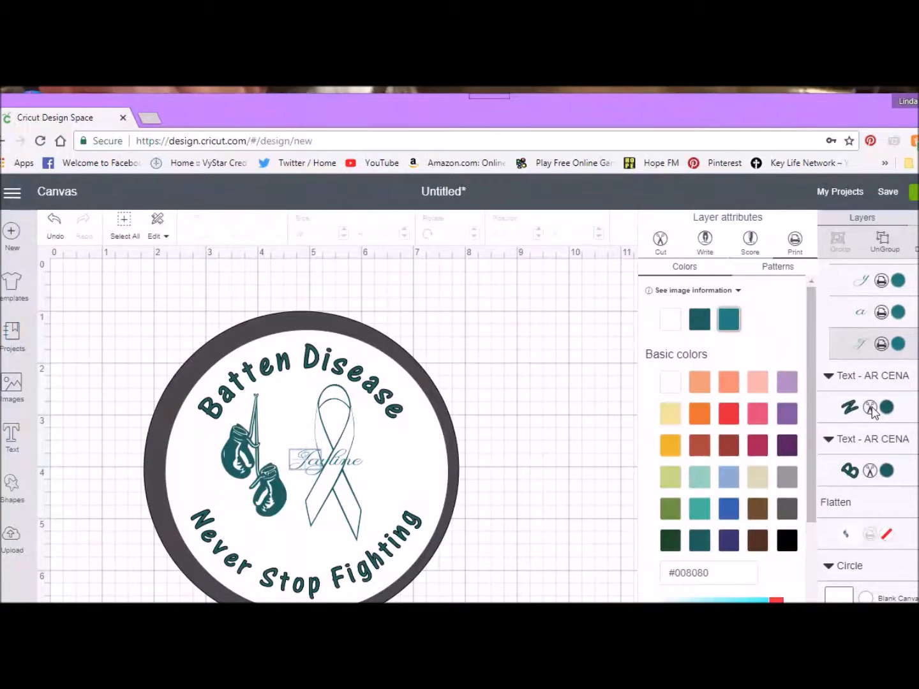
click(878, 414)
click(796, 242)
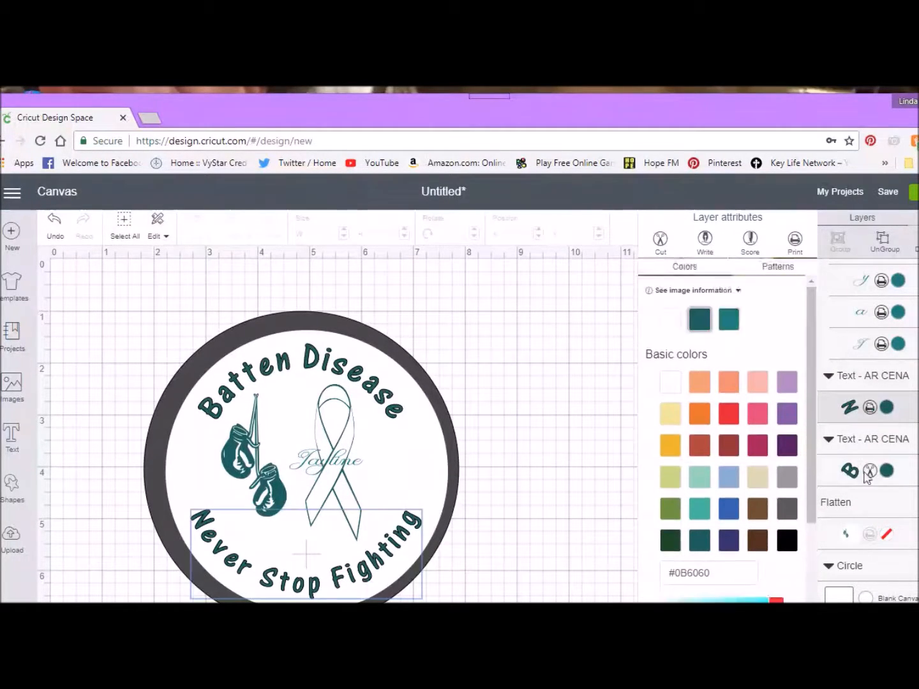
click(866, 474)
click(794, 242)
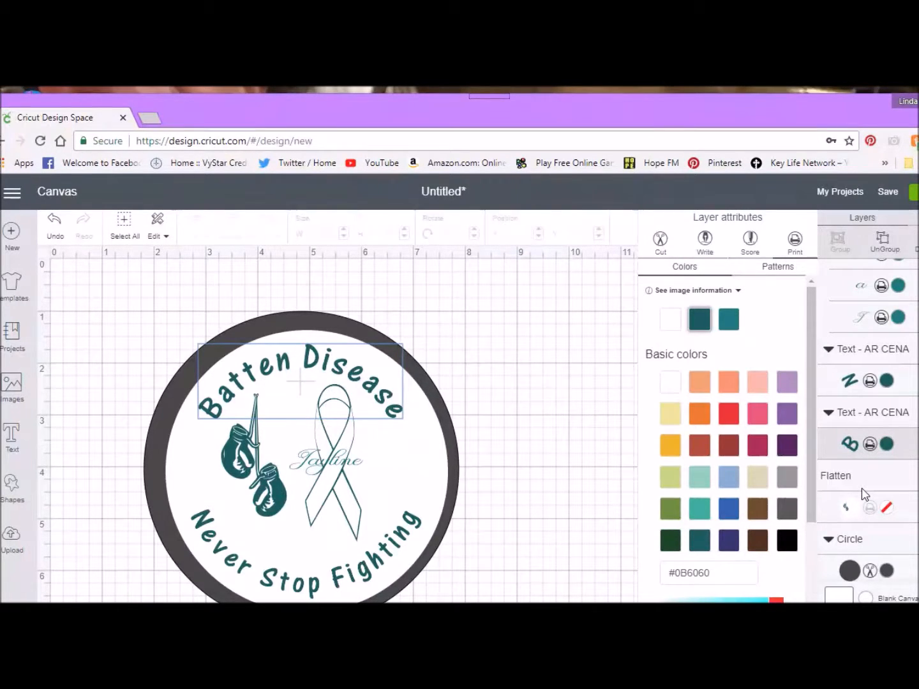
Step: Delete the dark border circle behind the design
scroll(868, 473, up, 4)
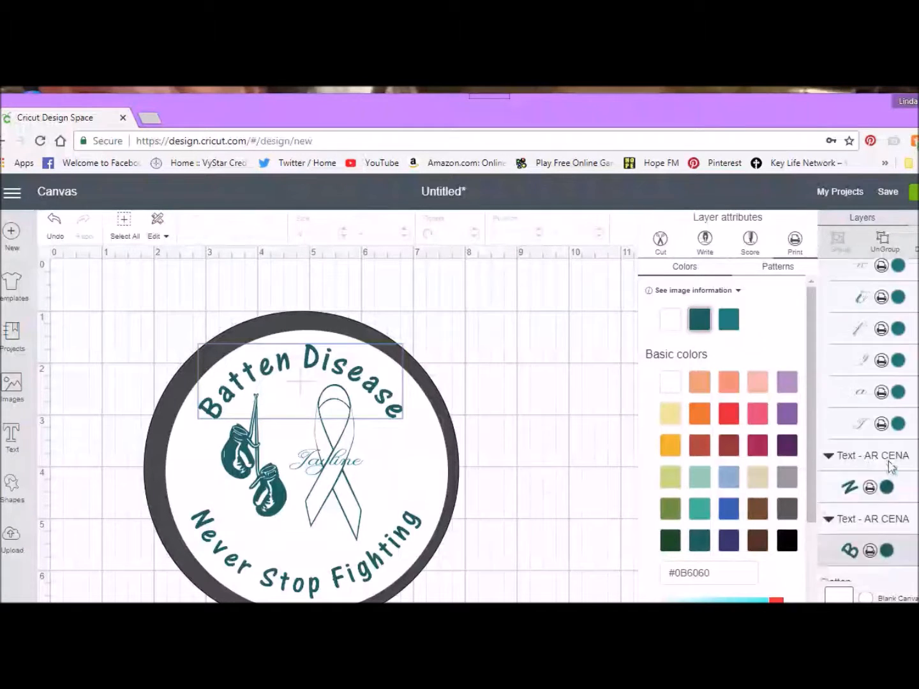
click(251, 324)
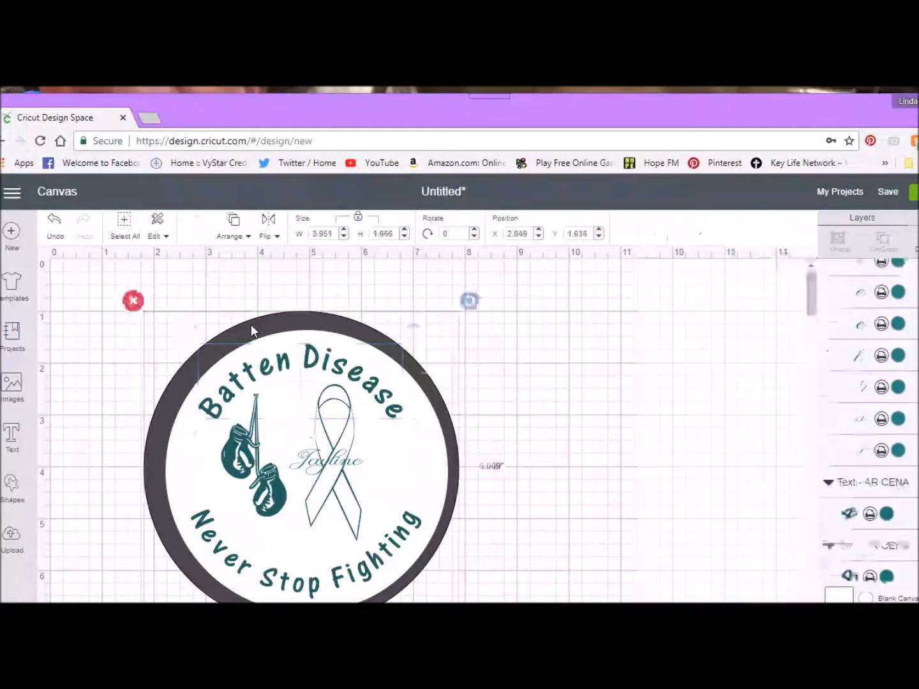
click(133, 301)
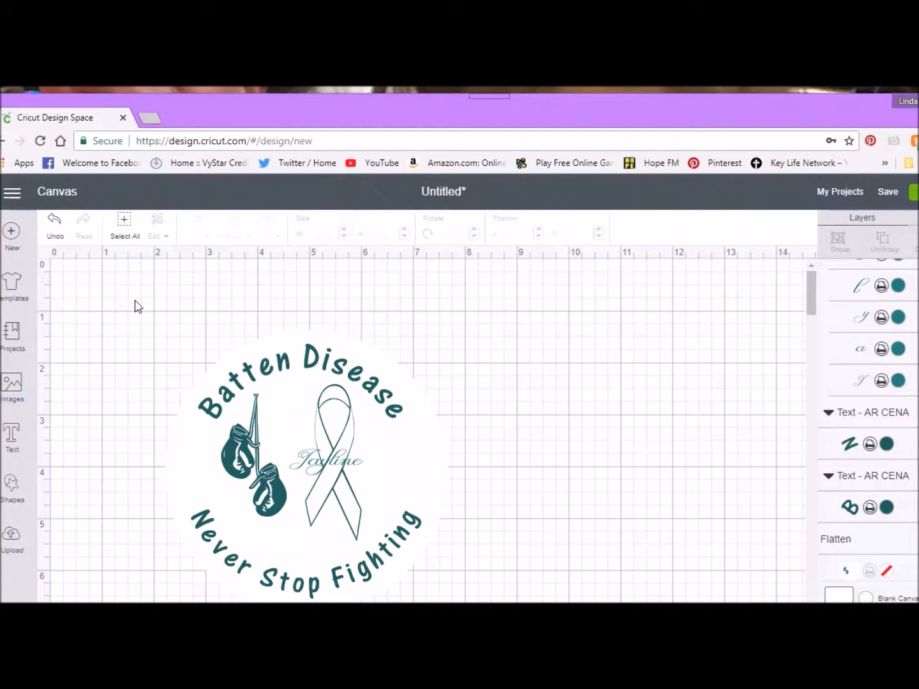
Step: Attach the Batten Disease text to the flattened white circle image with the boxing gloves
click(124, 226)
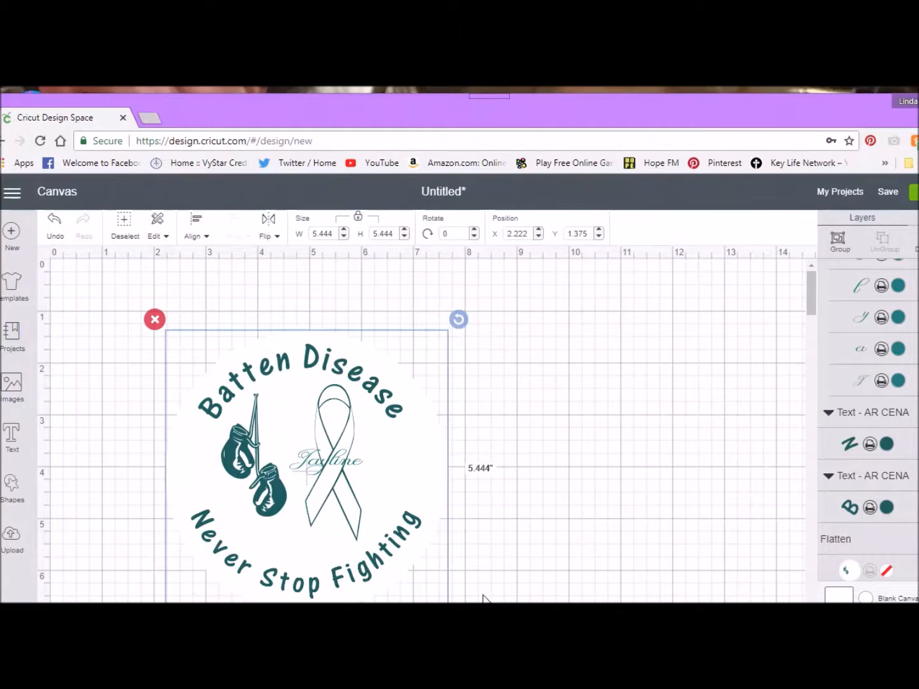
click(899, 478)
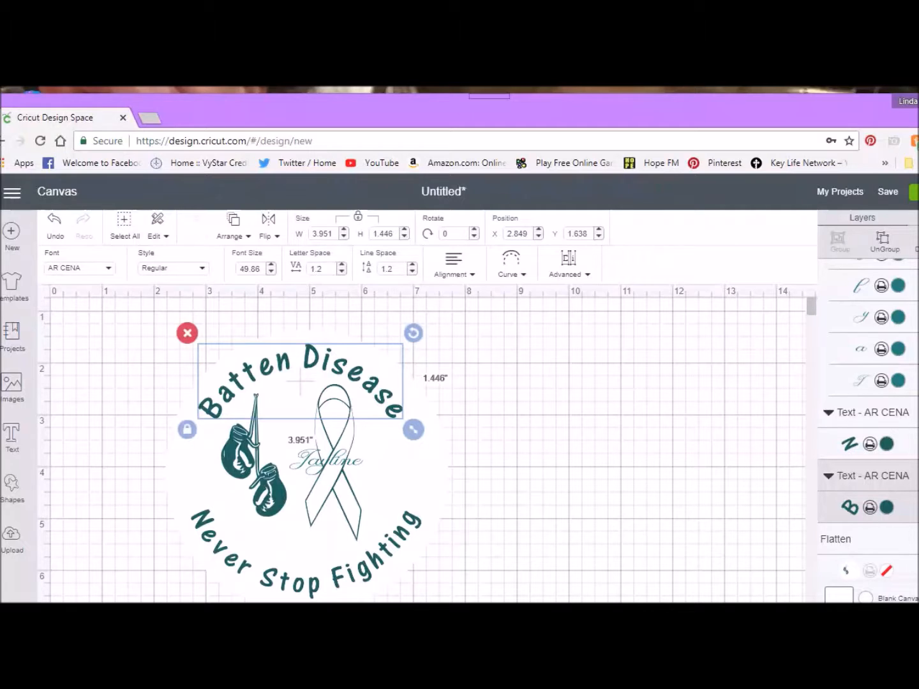
click(879, 548)
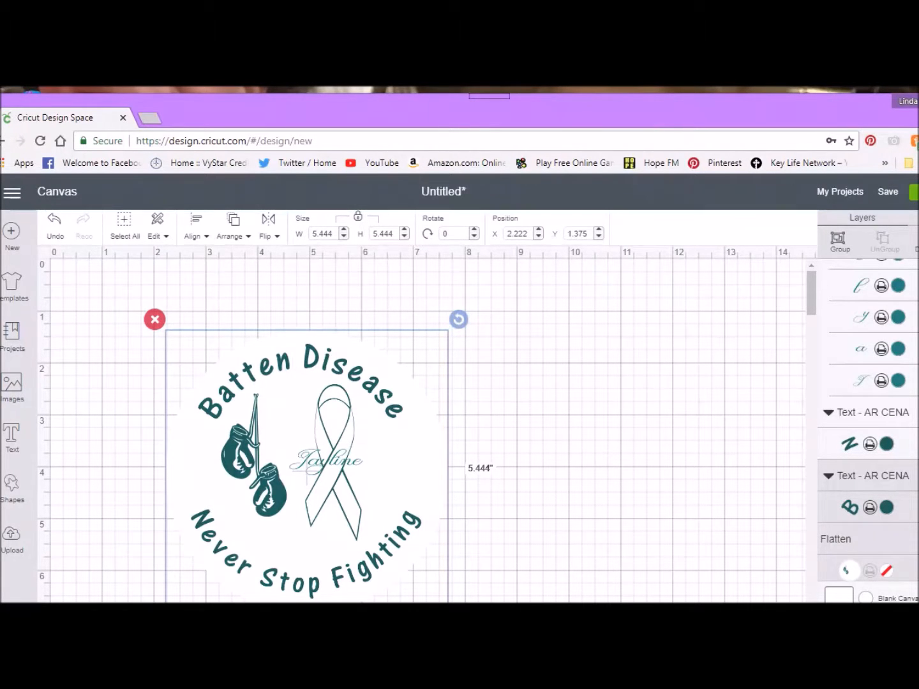
click(917, 626)
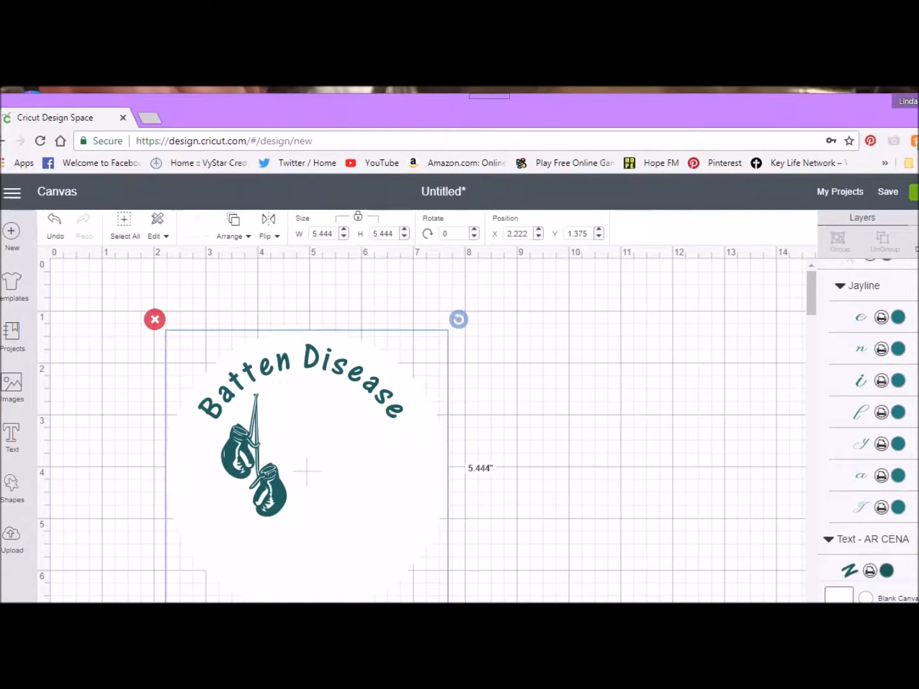
click(917, 625)
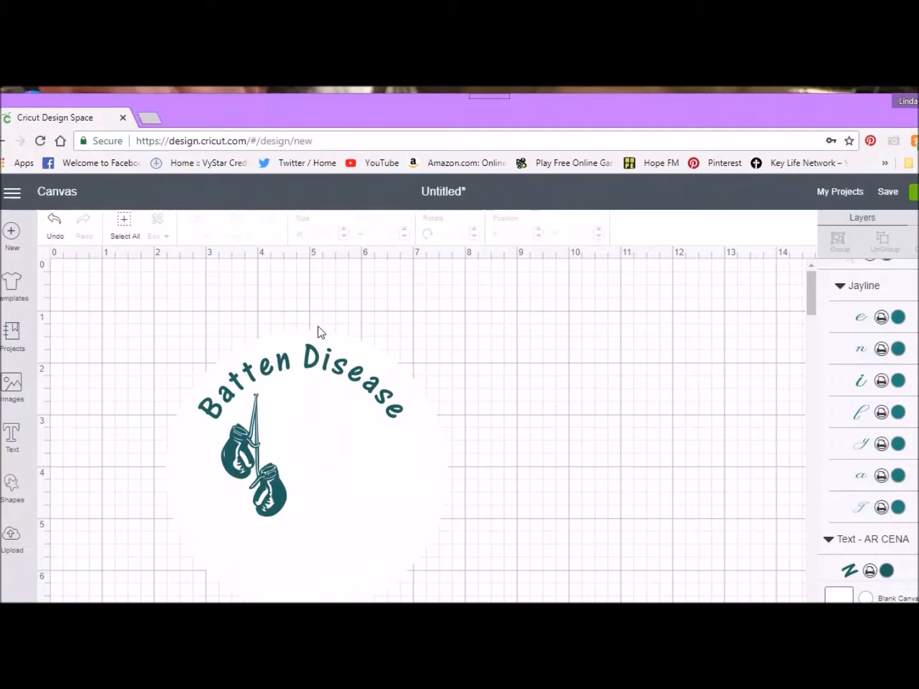
Step: Send the attached Batten Disease text and boxing gloves circle to the back, behind the ribbon and Never Stop Fighting text
click(299, 412)
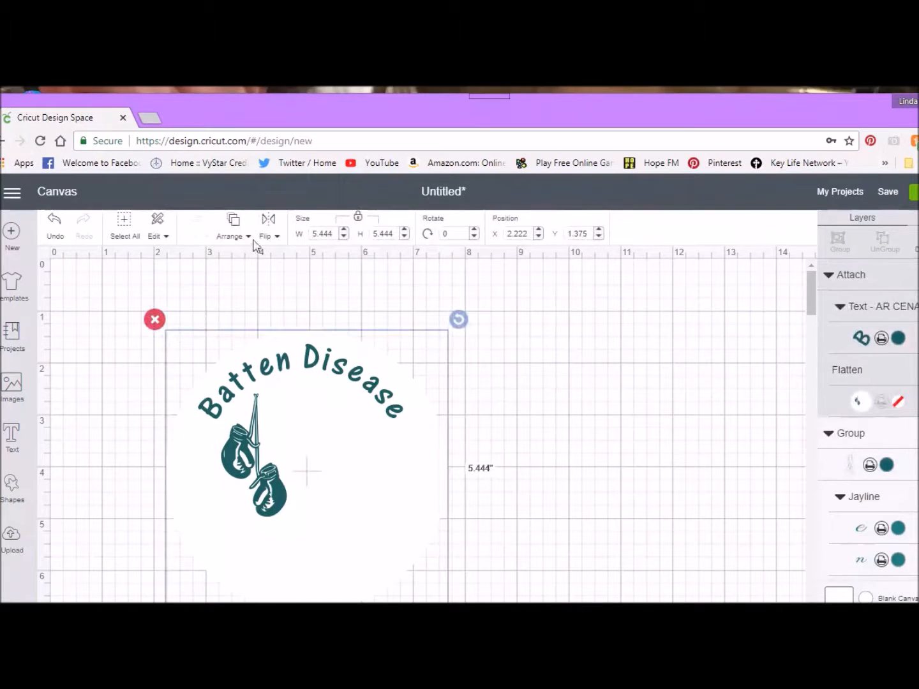
click(231, 237)
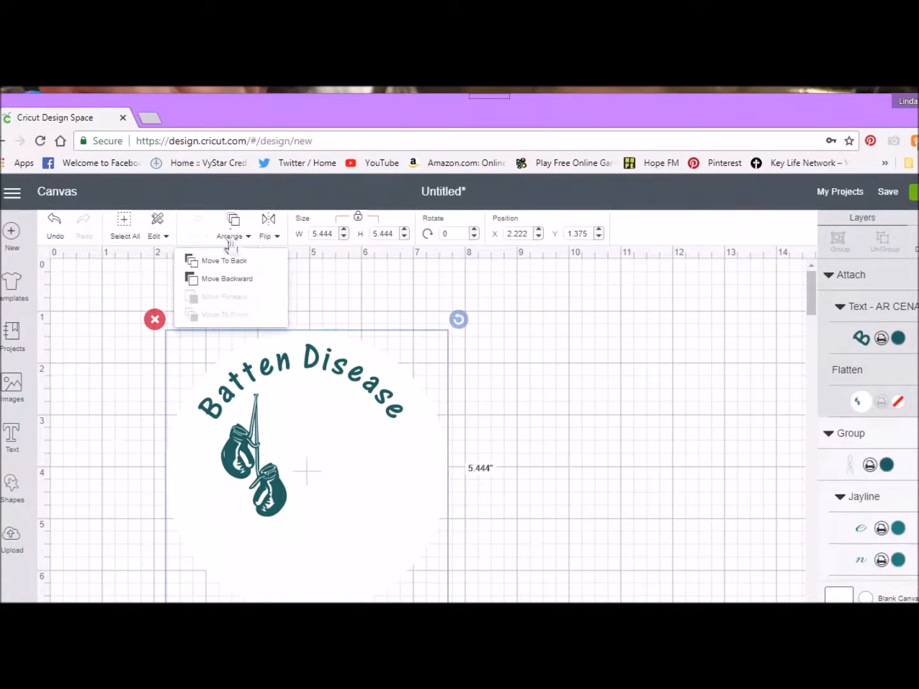
click(230, 263)
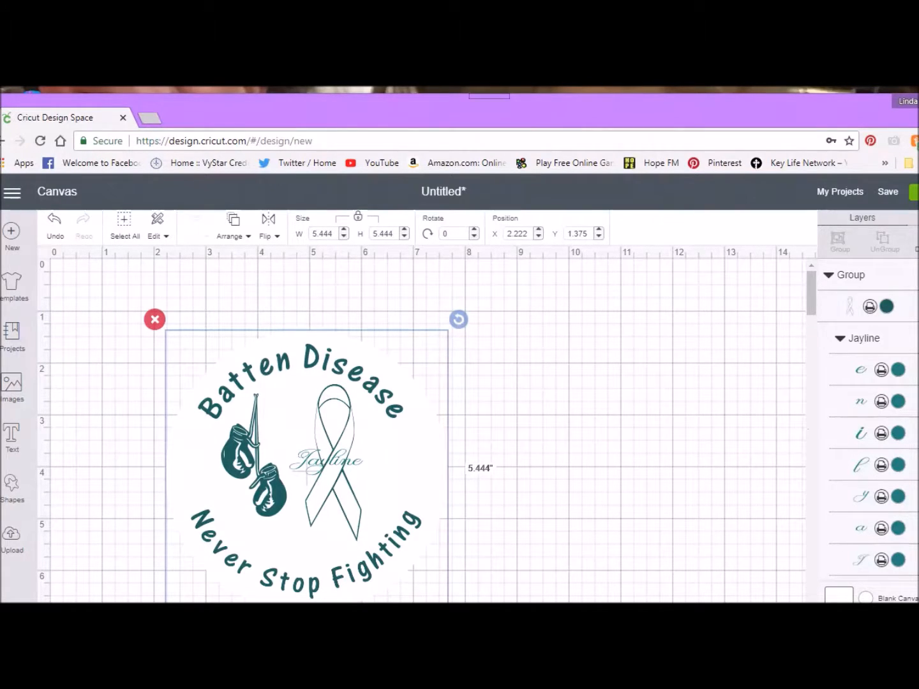
scroll(868, 497, down, 3)
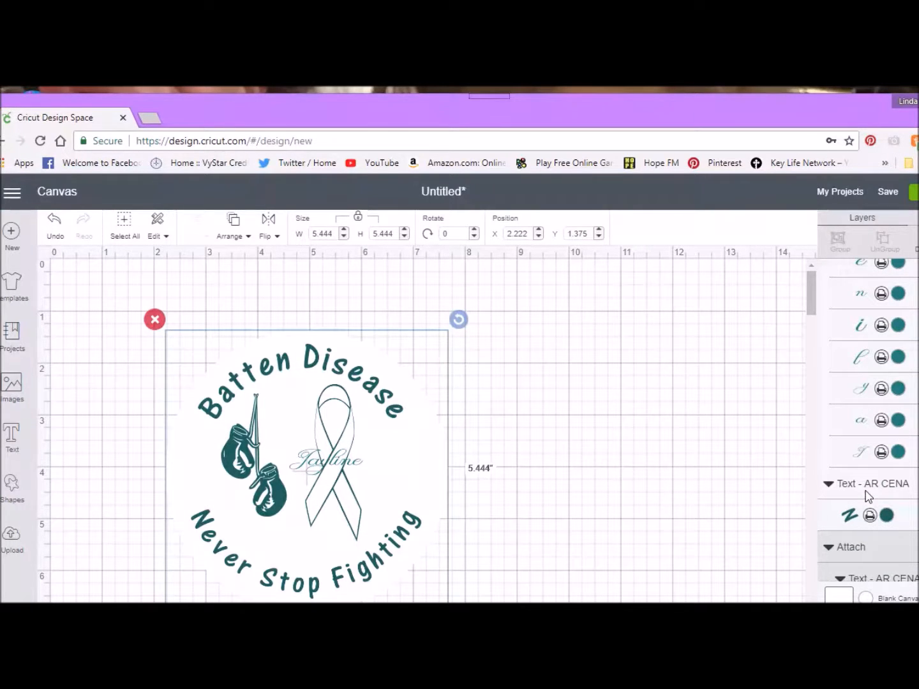
scroll(868, 495, down, 1)
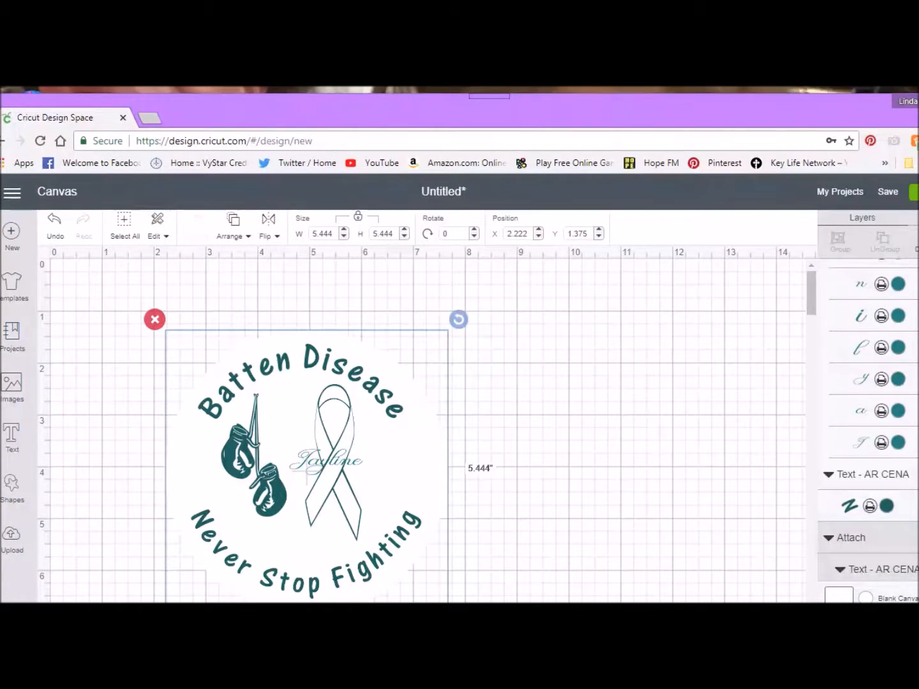
Step: Flatten the attached Batten Disease text and boxing gloves circle into one image and send it to the back
scroll(868, 446, down, 3)
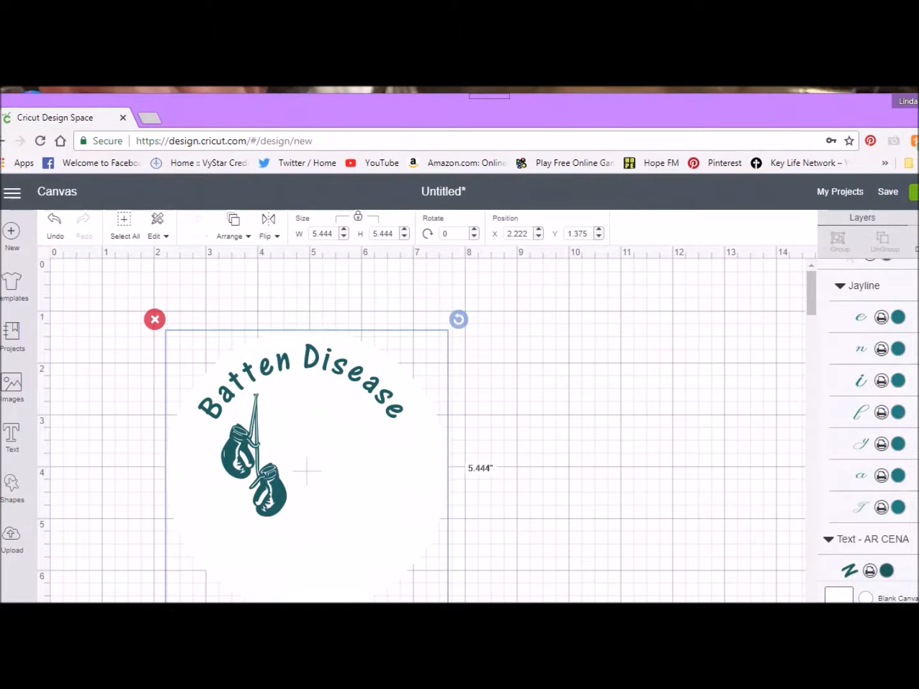
scroll(849, 284, up, 2)
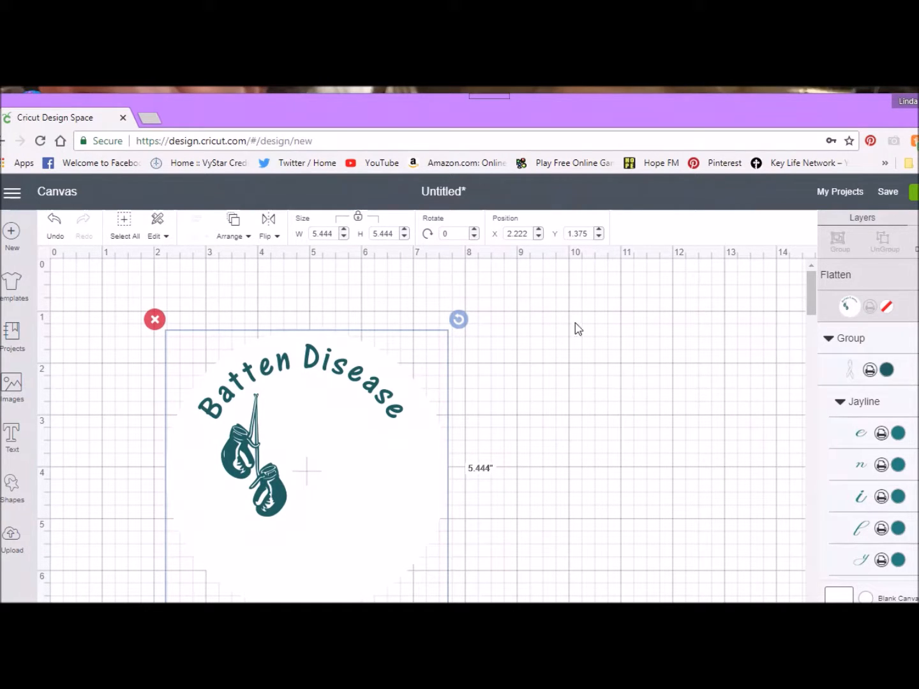
click(249, 239)
click(236, 261)
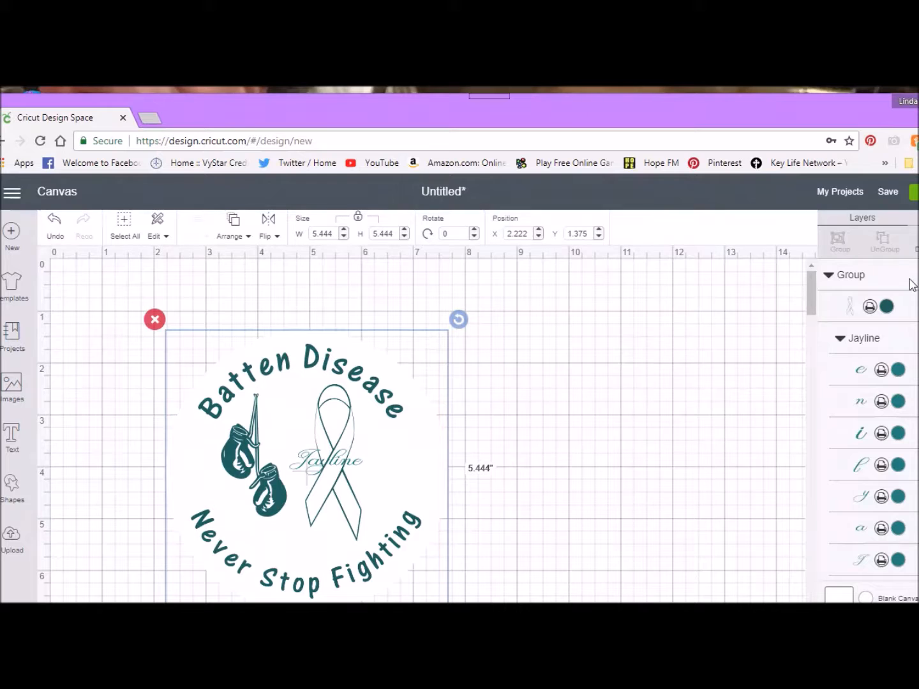
Step: Ungroup the awareness ribbon from the script name
click(907, 317)
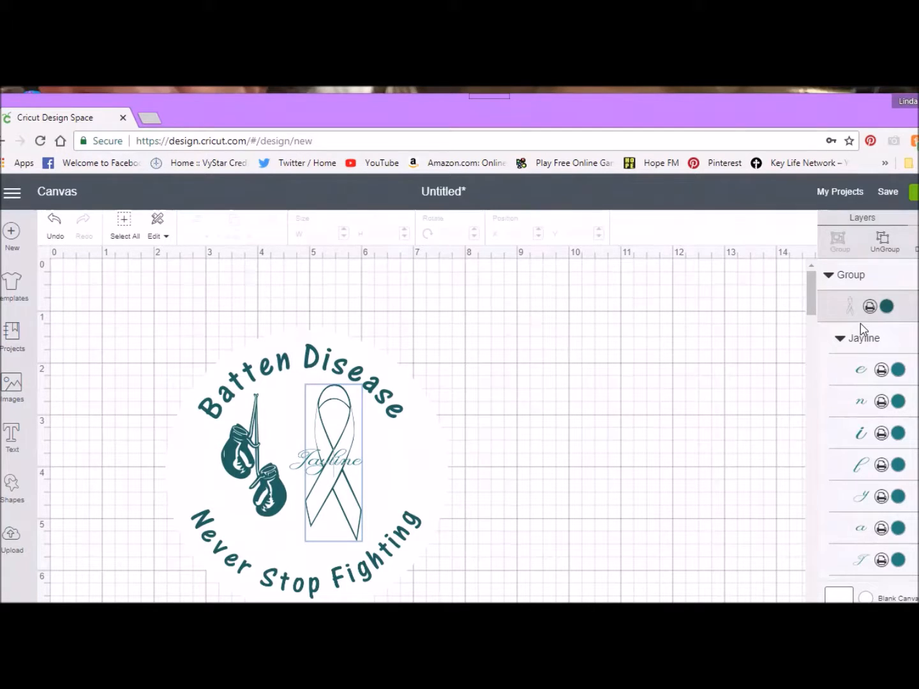
shift+click(382, 361)
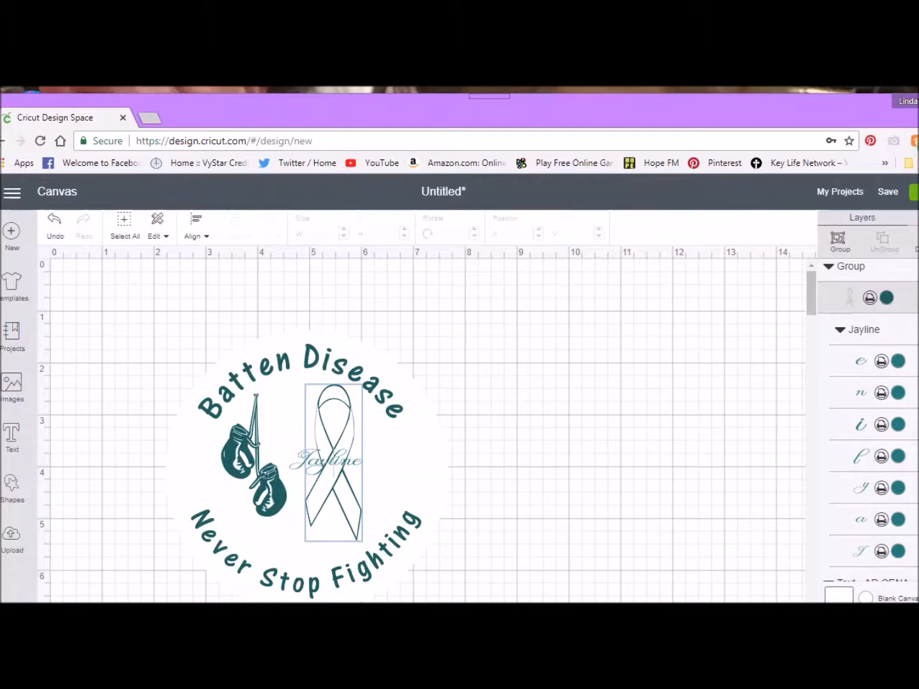
scroll(861, 552, down, 3)
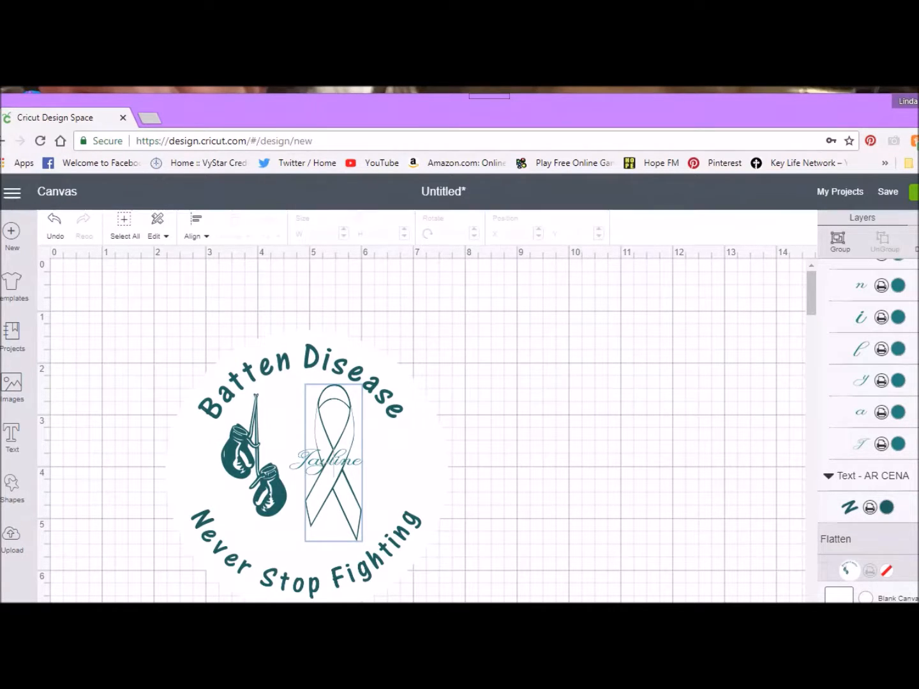
scroll(869, 421, up, 3)
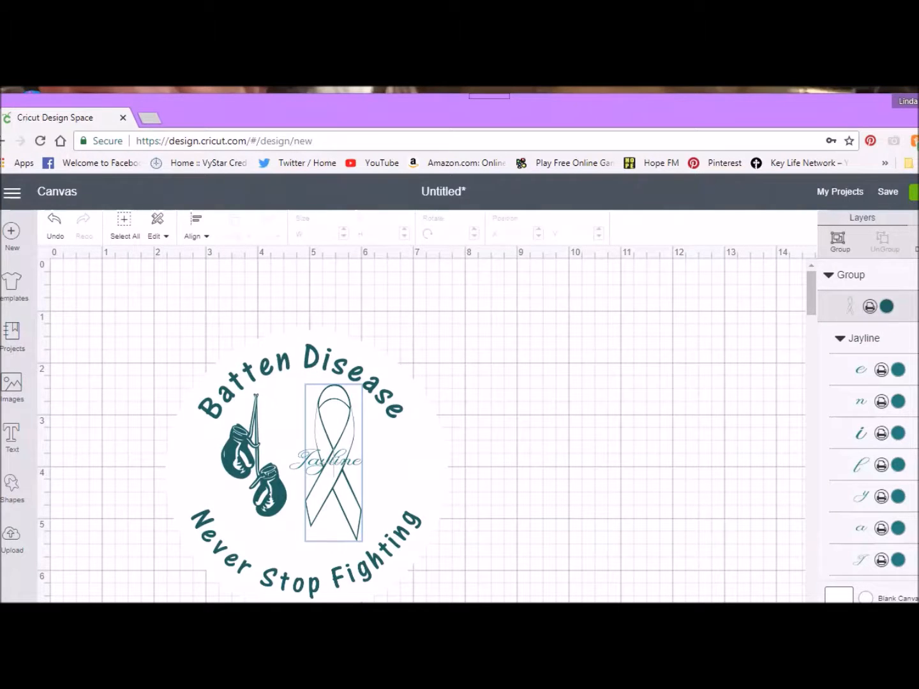
click(897, 273)
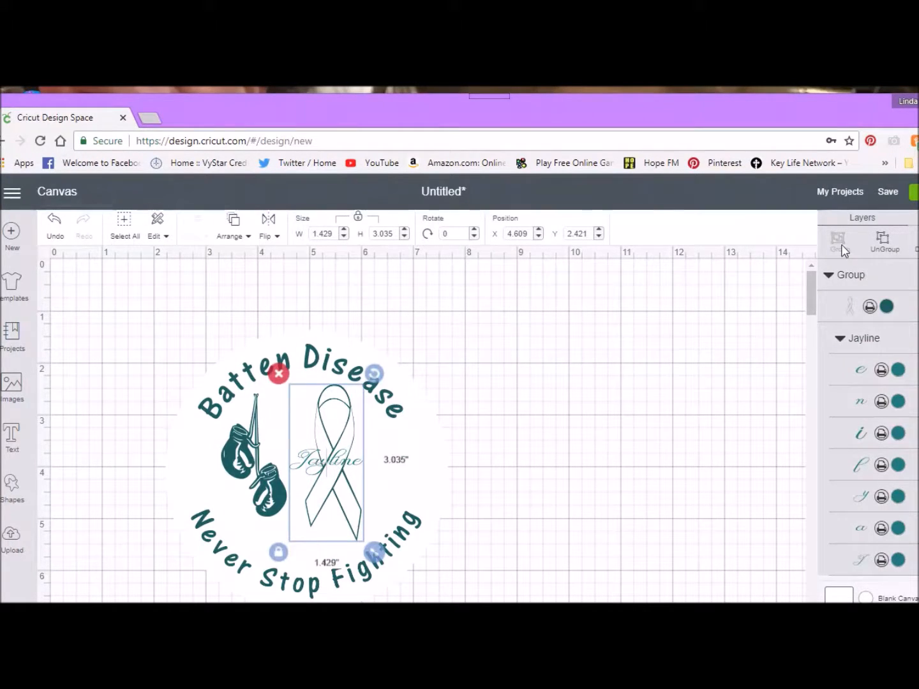
click(883, 240)
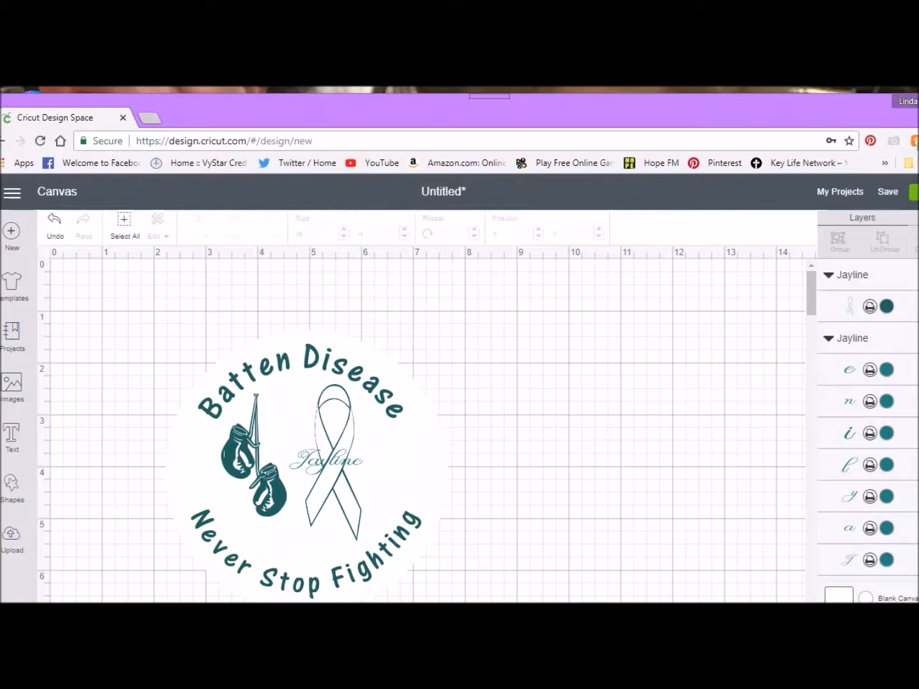
Step: Attach the awareness ribbon to the flattened Batten Disease circle
click(909, 286)
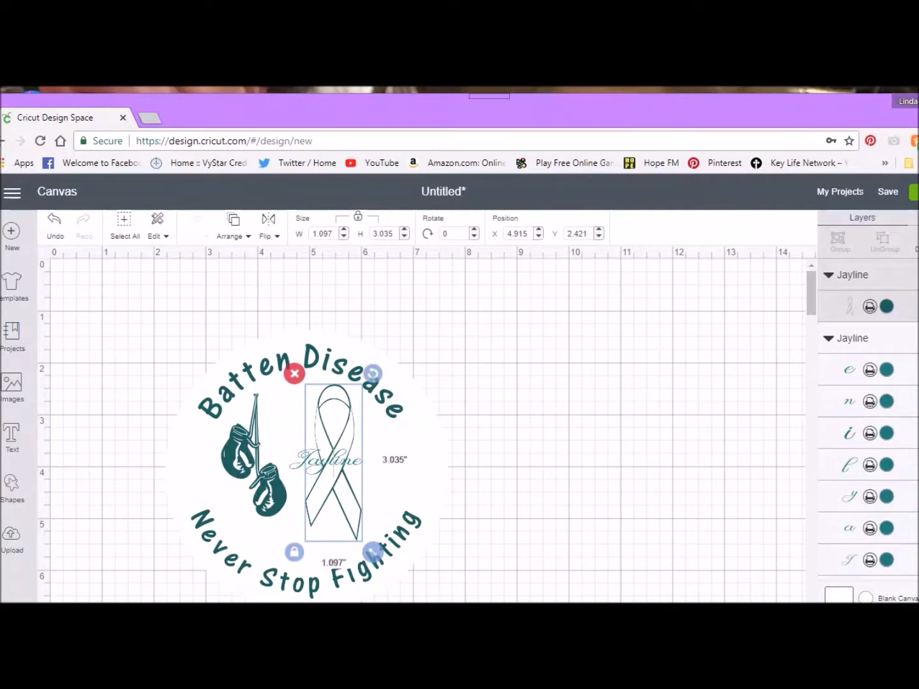
scroll(908, 287, down, 2)
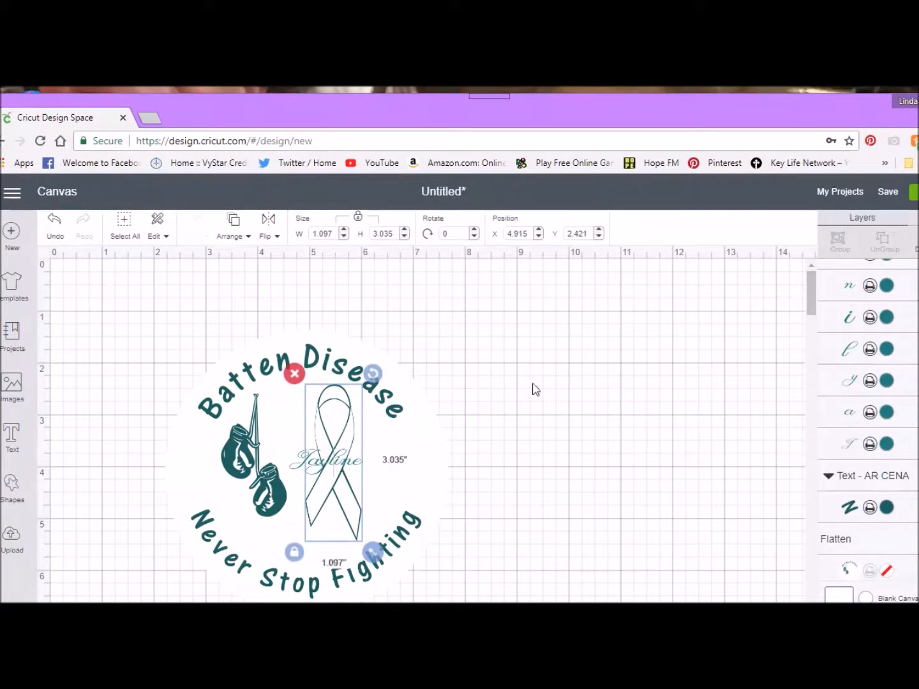
click(871, 537)
click(917, 629)
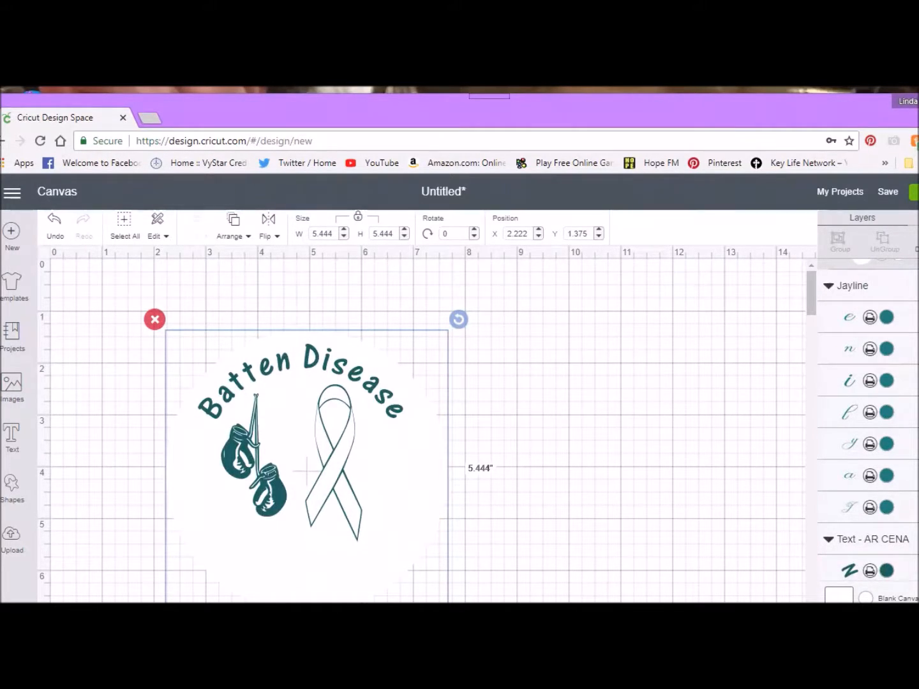
scroll(867, 421, up, 2)
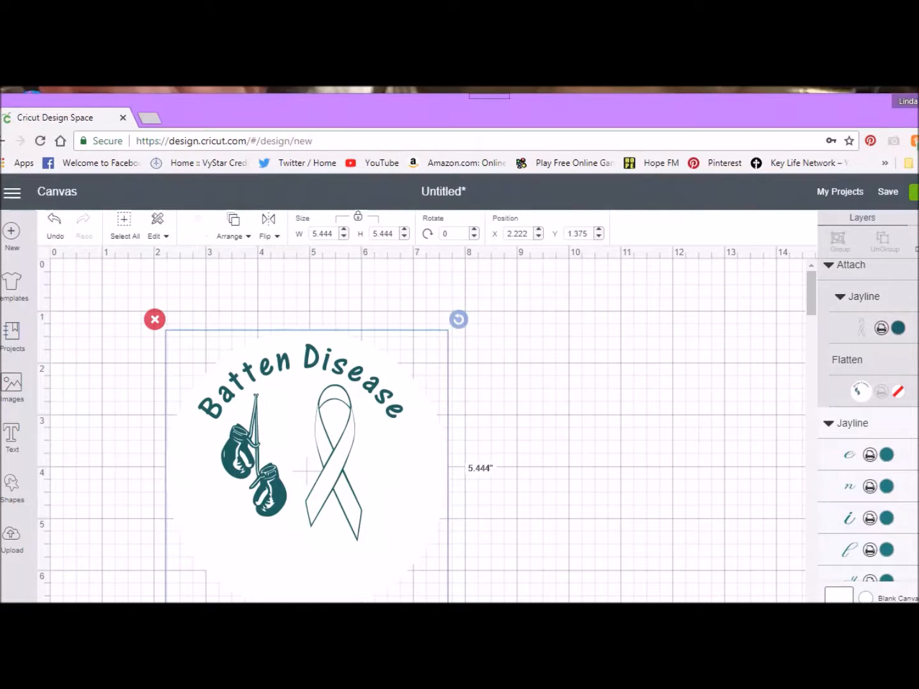
Step: Bring the script name and the Never Stop Fighting text in front of the attached ribbon and circle
click(885, 431)
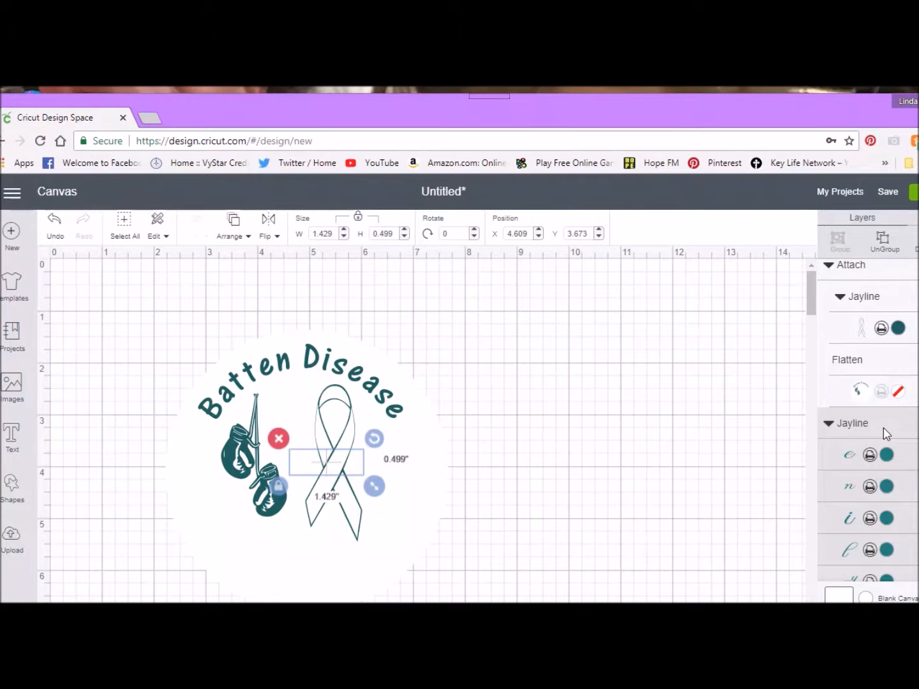
click(383, 365)
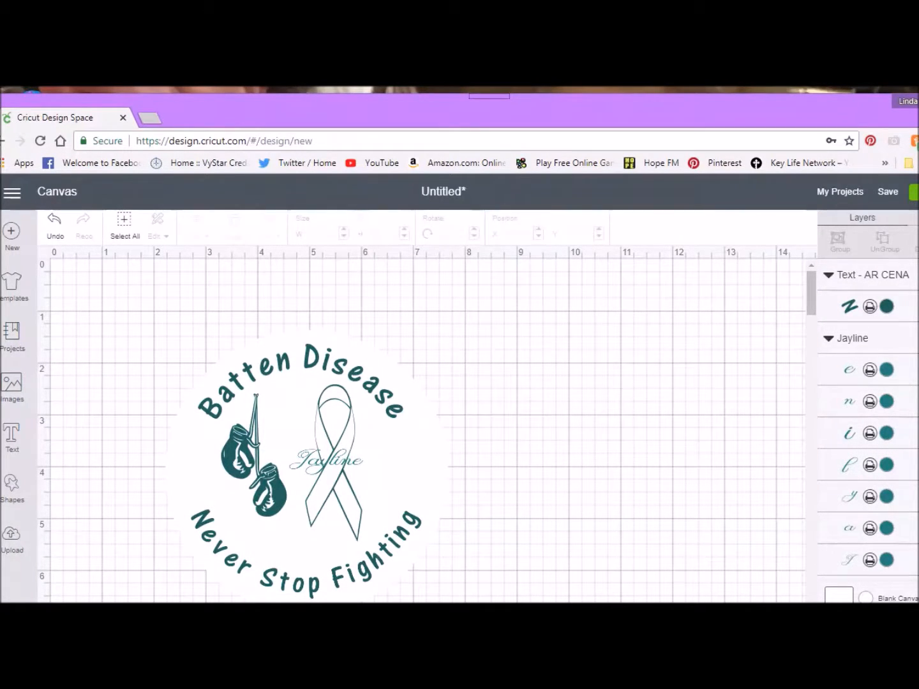
scroll(869, 421, down, 3)
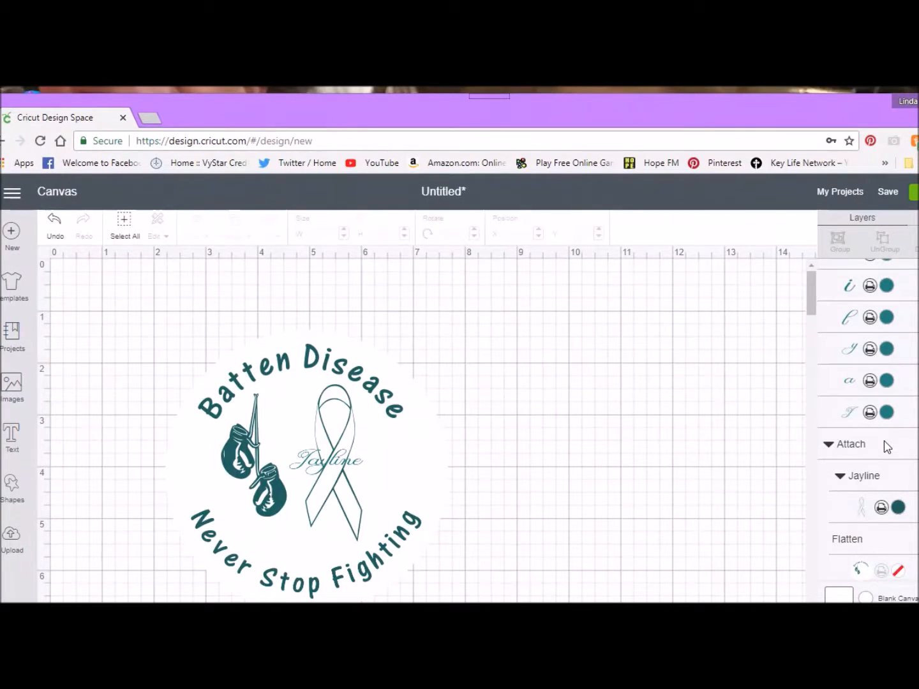
scroll(868, 422, up, 3)
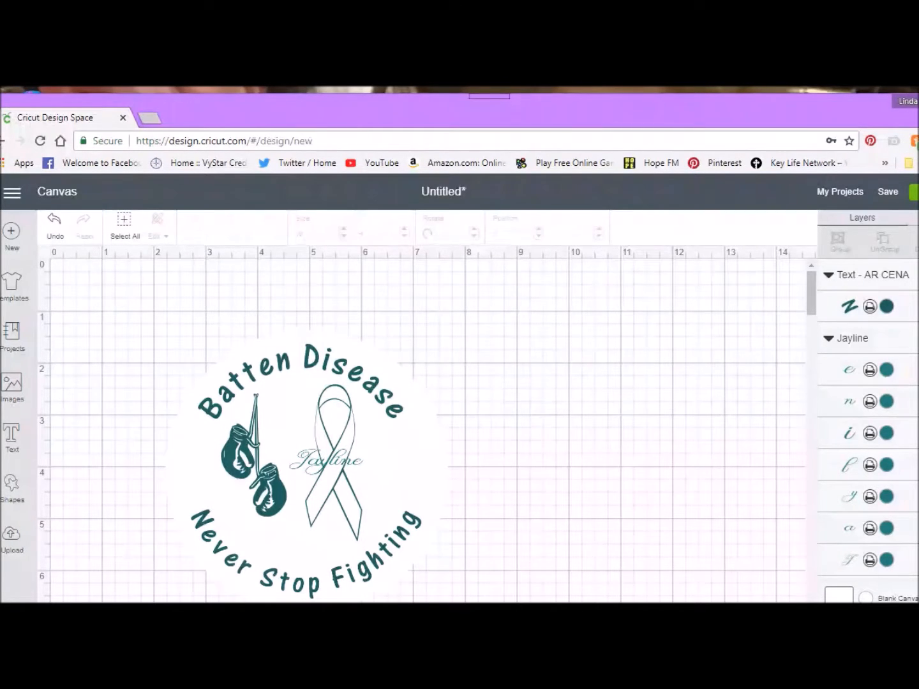
Step: Flatten the attached ribbon and circle into one image and send it to the back
click(326, 462)
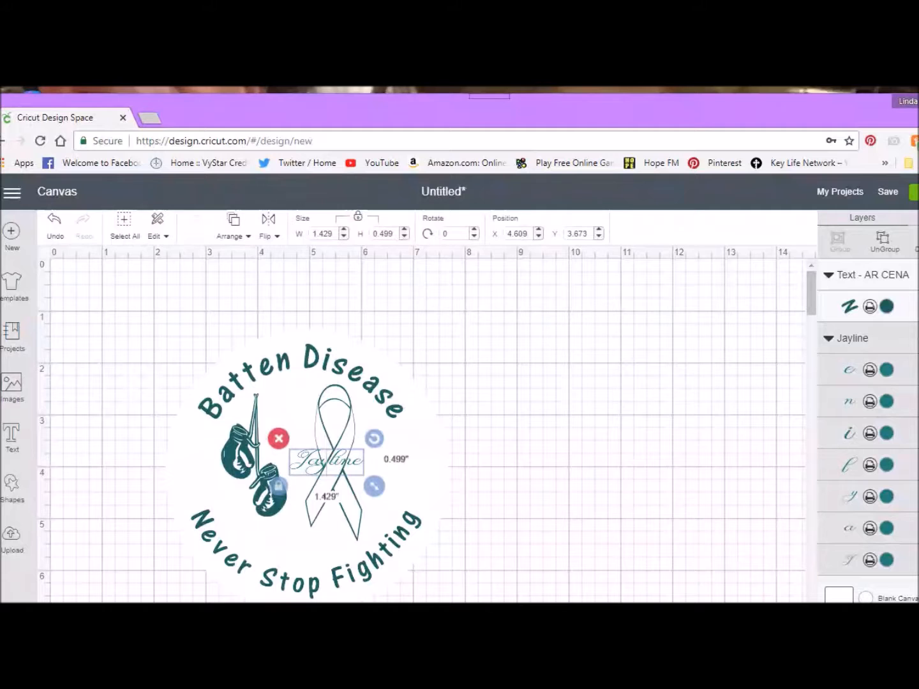
scroll(868, 428, down, 1)
scroll(868, 416, down, 1)
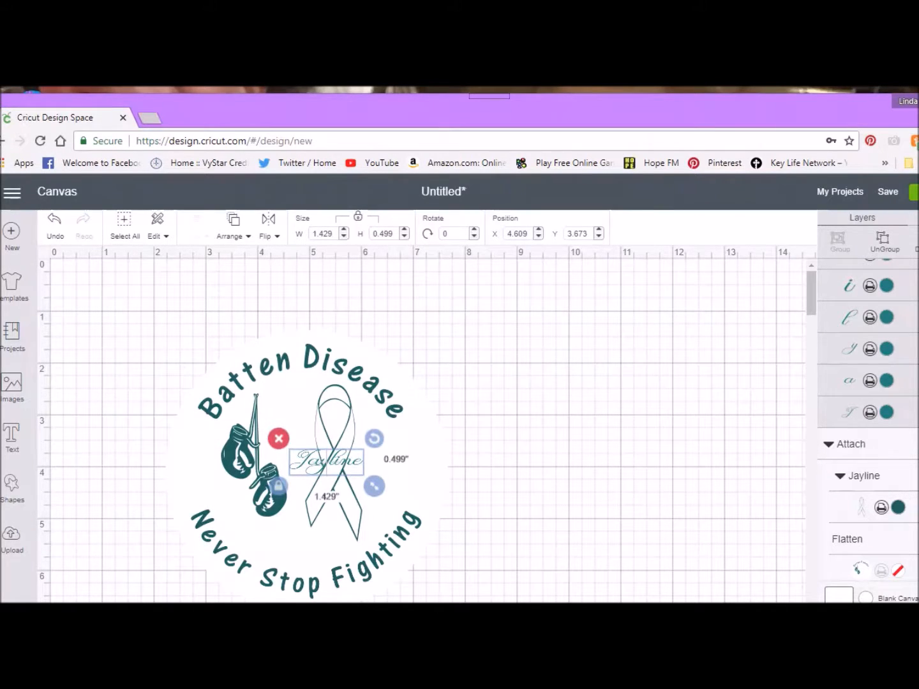
click(905, 479)
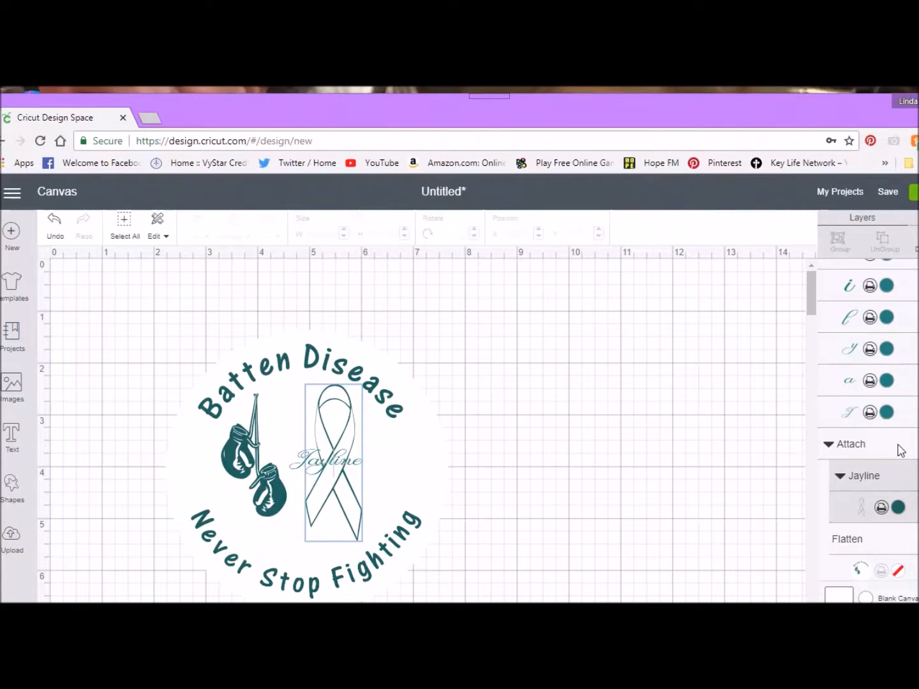
click(901, 451)
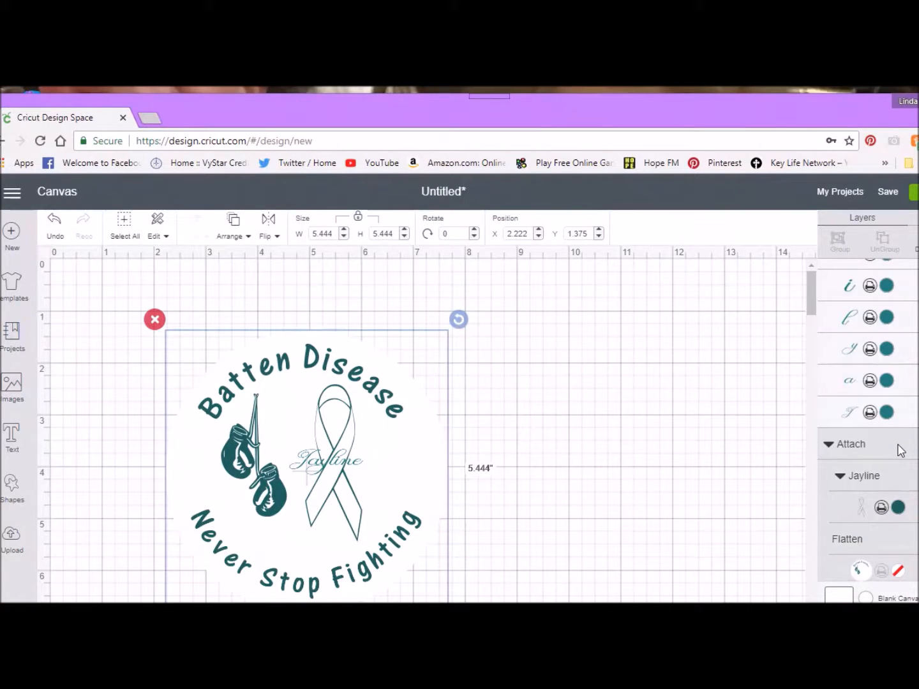
click(908, 627)
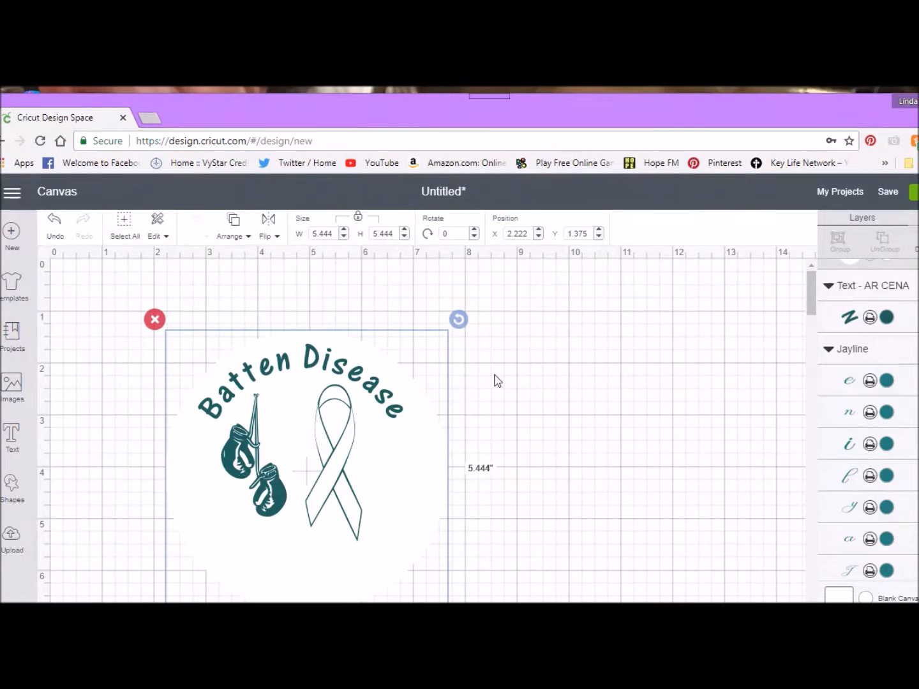
click(231, 233)
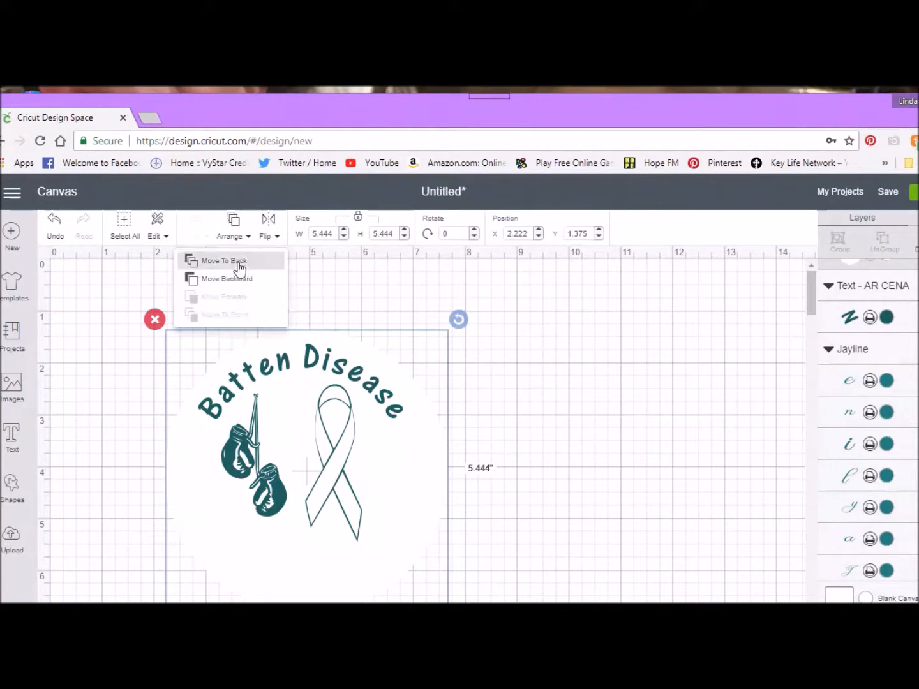
click(191, 261)
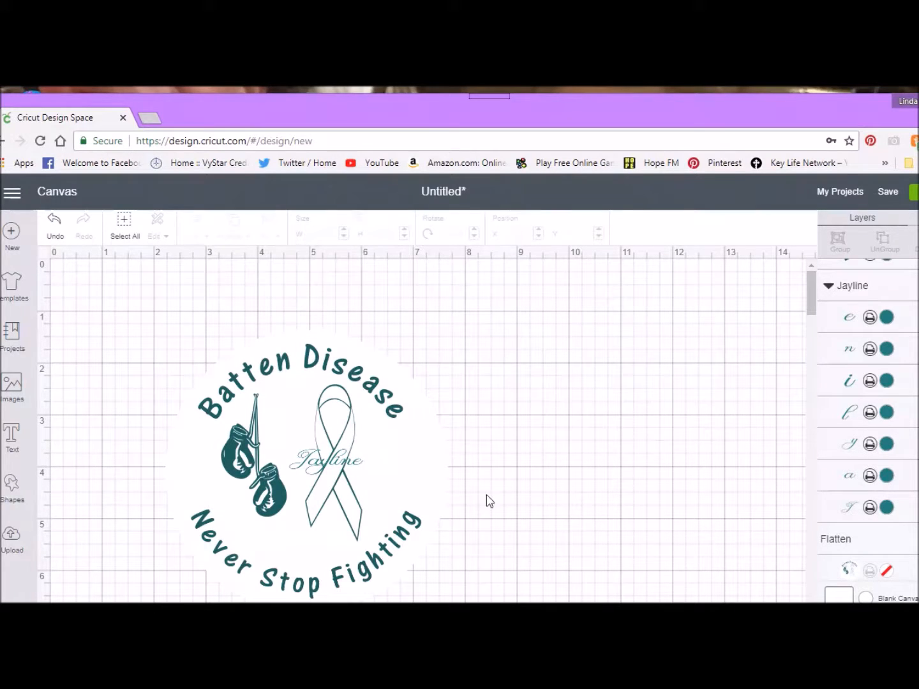
Step: Attach the script name to the circle image and flatten them together
click(315, 465)
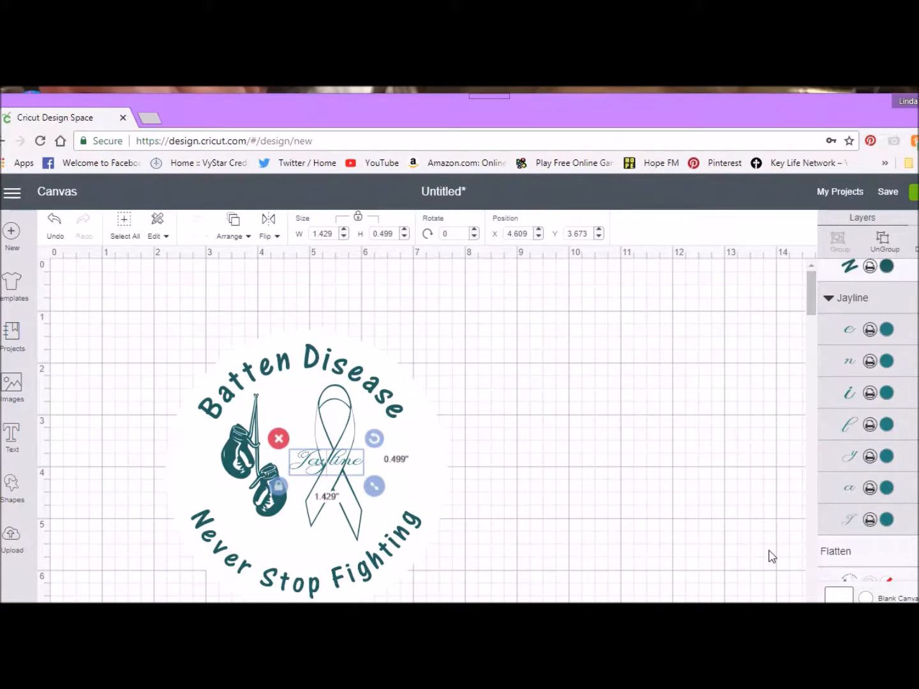
click(249, 355)
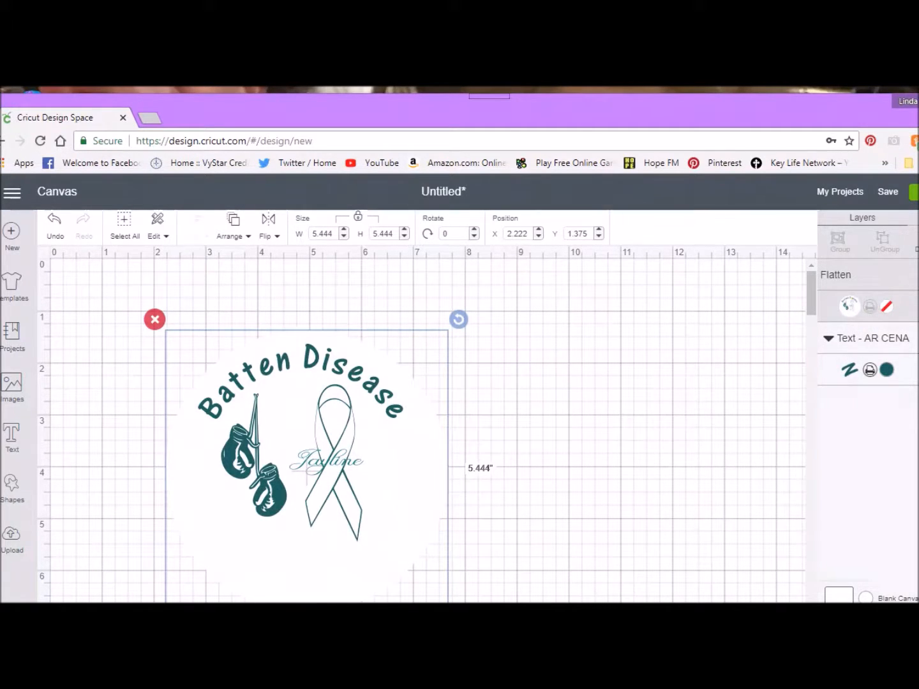
Step: Bring the Never Stop Fighting text to the front, and attach and flatten it with the circle image
click(910, 333)
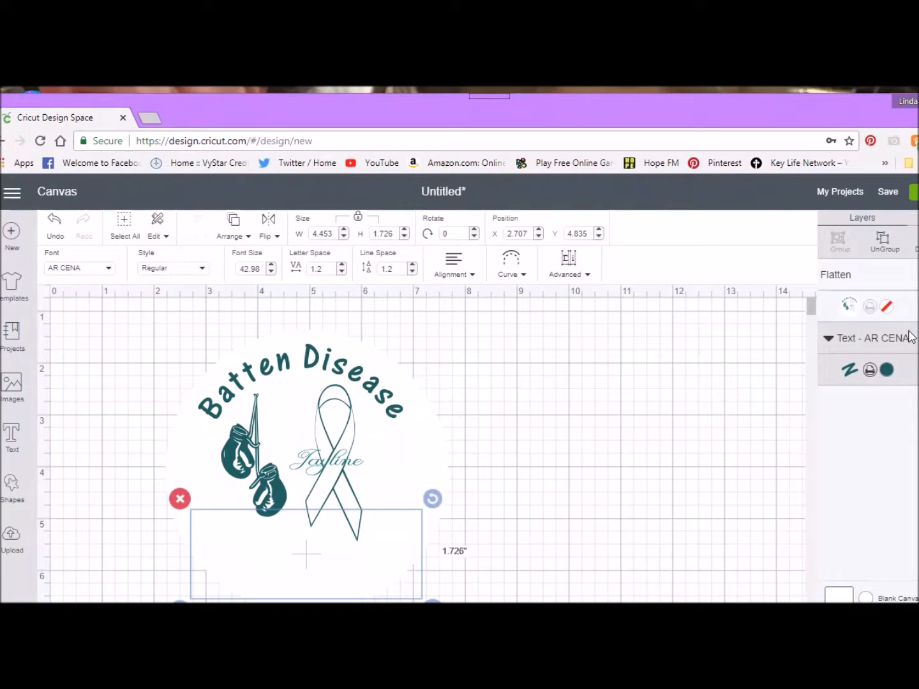
click(239, 241)
click(226, 315)
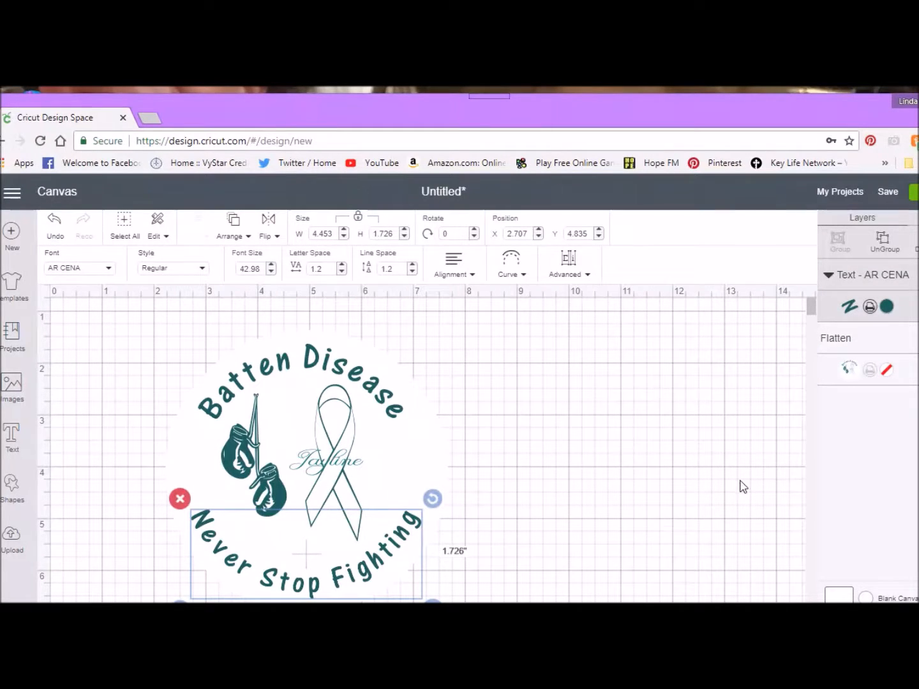
shift+click(241, 357)
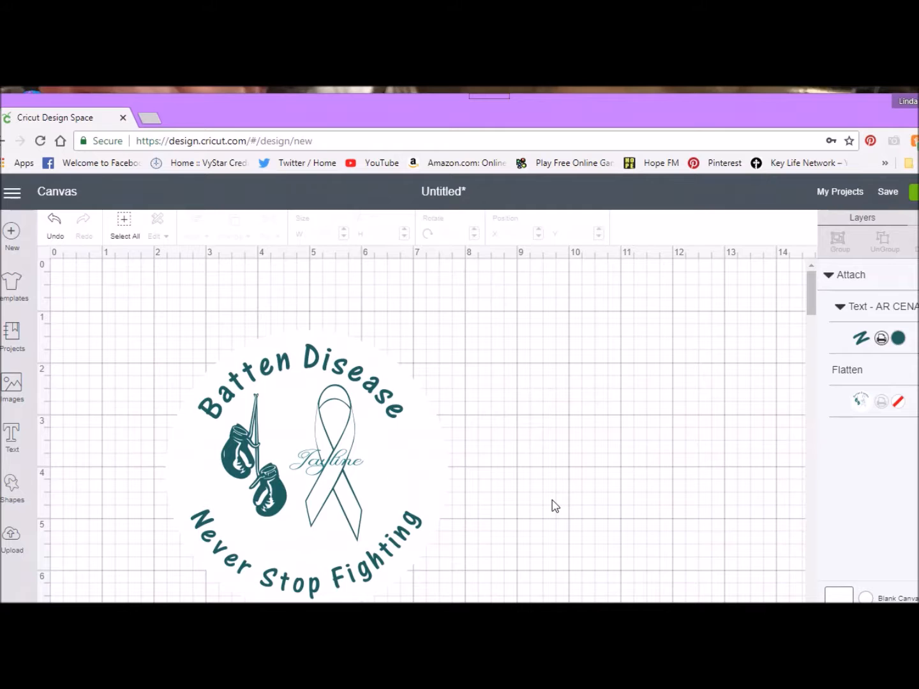
click(892, 278)
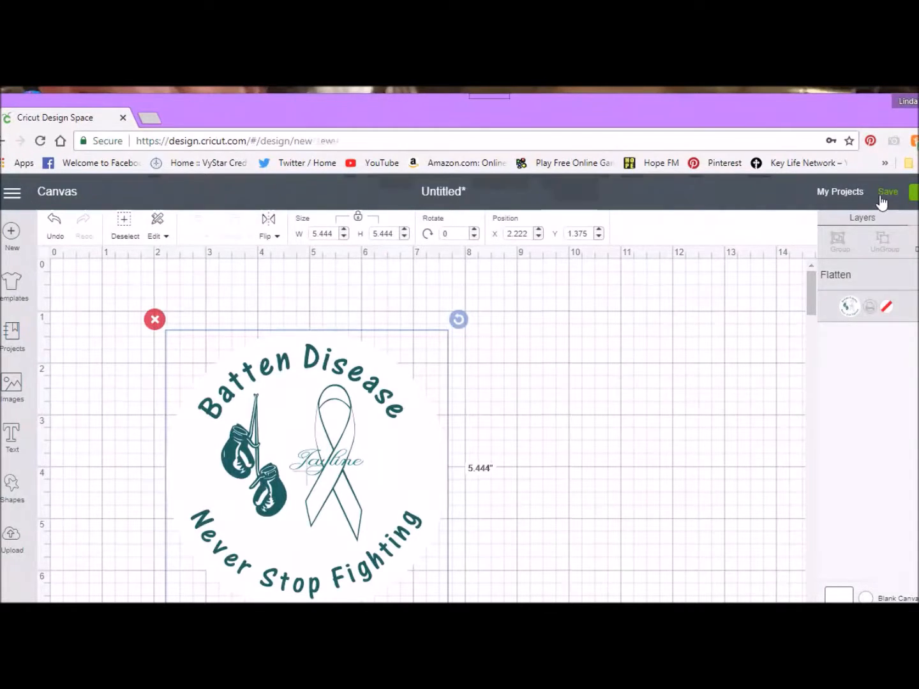
Step: Save the project under the name Batten Sticker
click(887, 193)
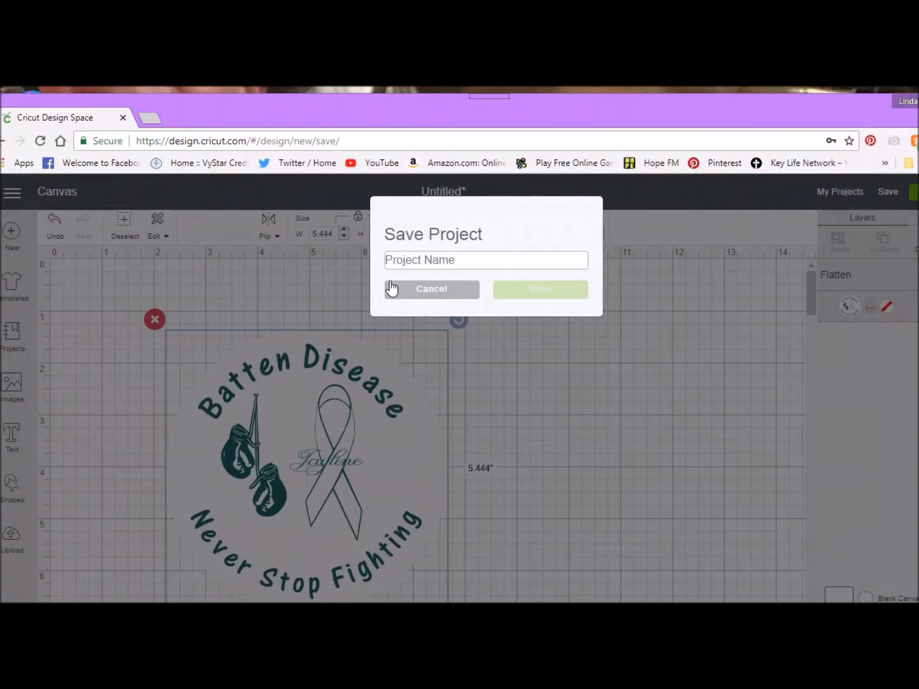
text(Batten Sticker)
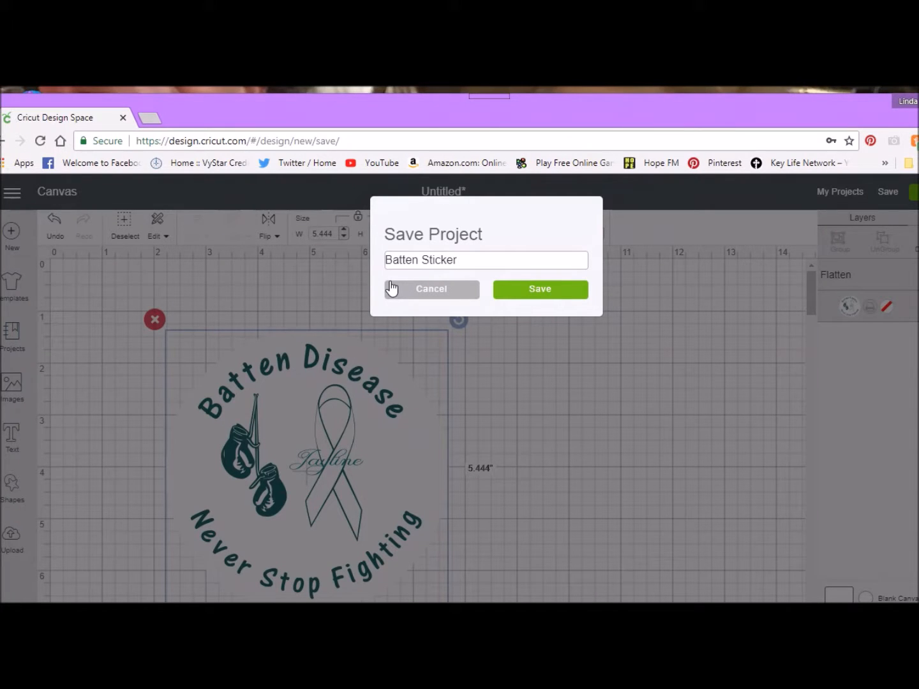
click(540, 290)
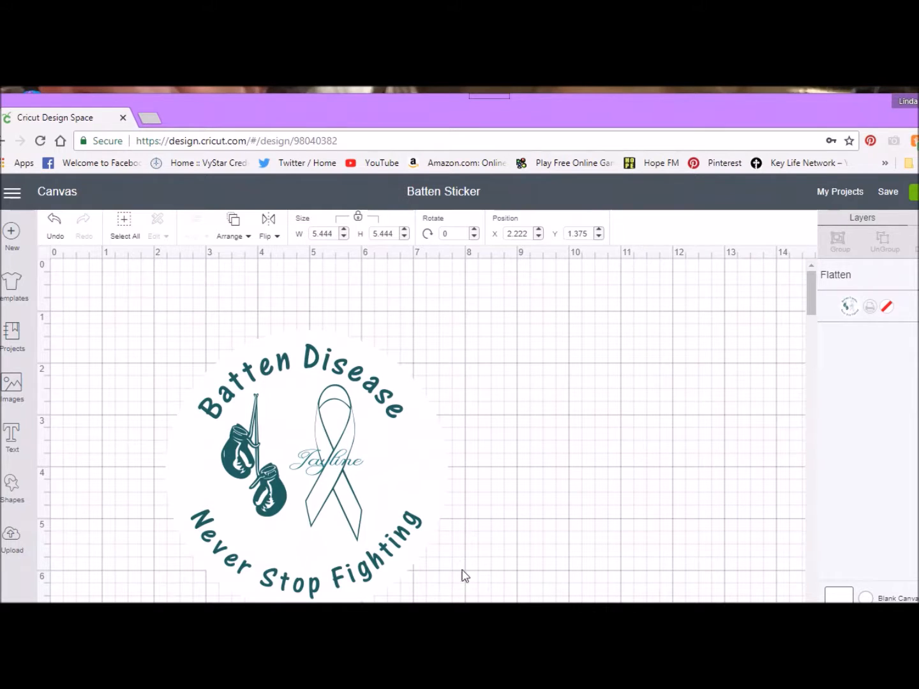
key(alt+Tab)
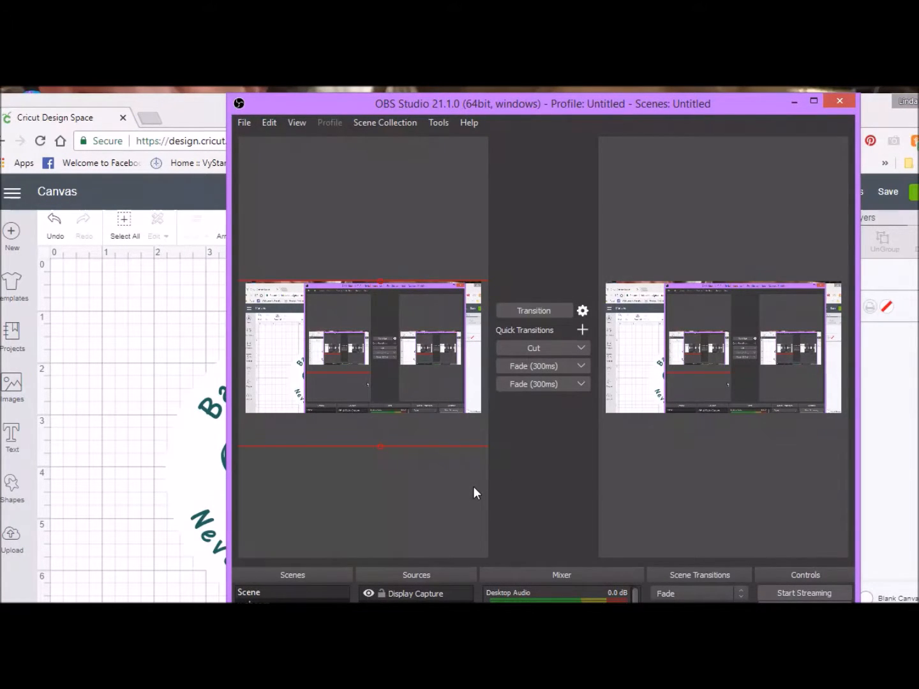
click(430, 593)
click(424, 607)
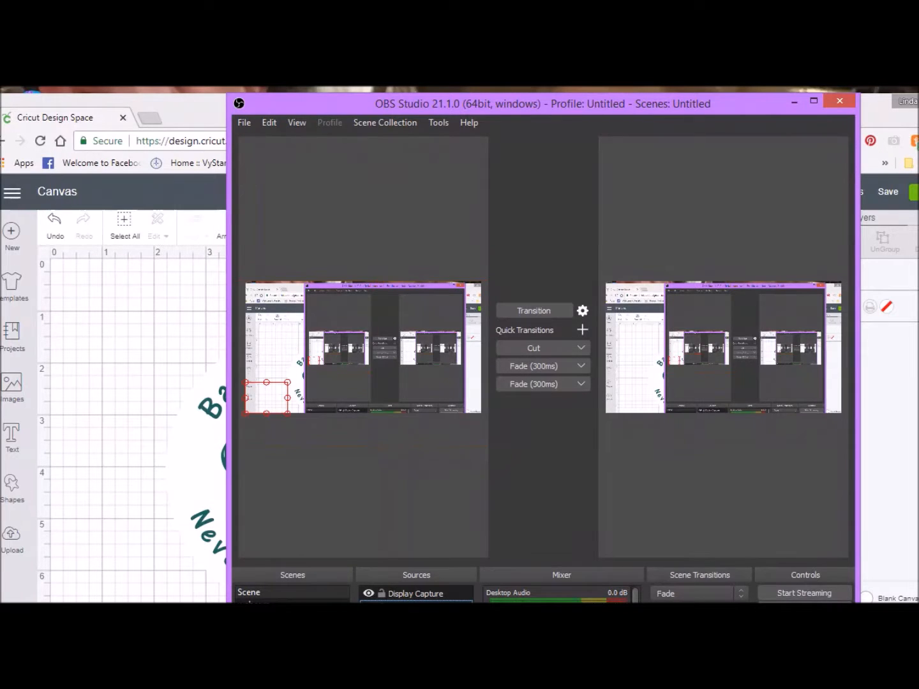
Step: In OBS Studio, move the droidcam source above Display Capture, and transition the updated scene to the live output
key(ctrl+Up)
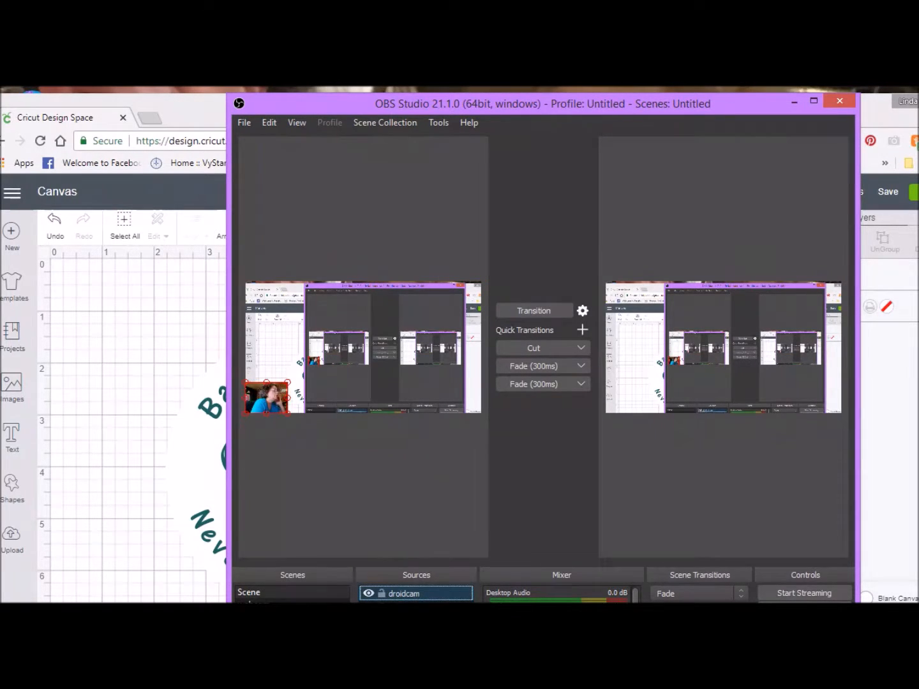
click(522, 313)
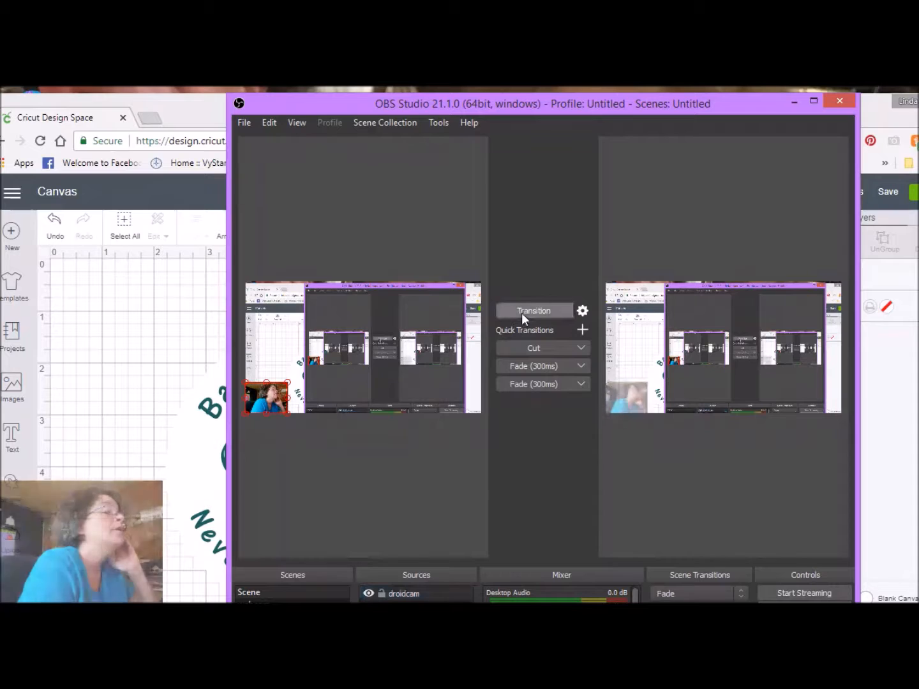
click(794, 101)
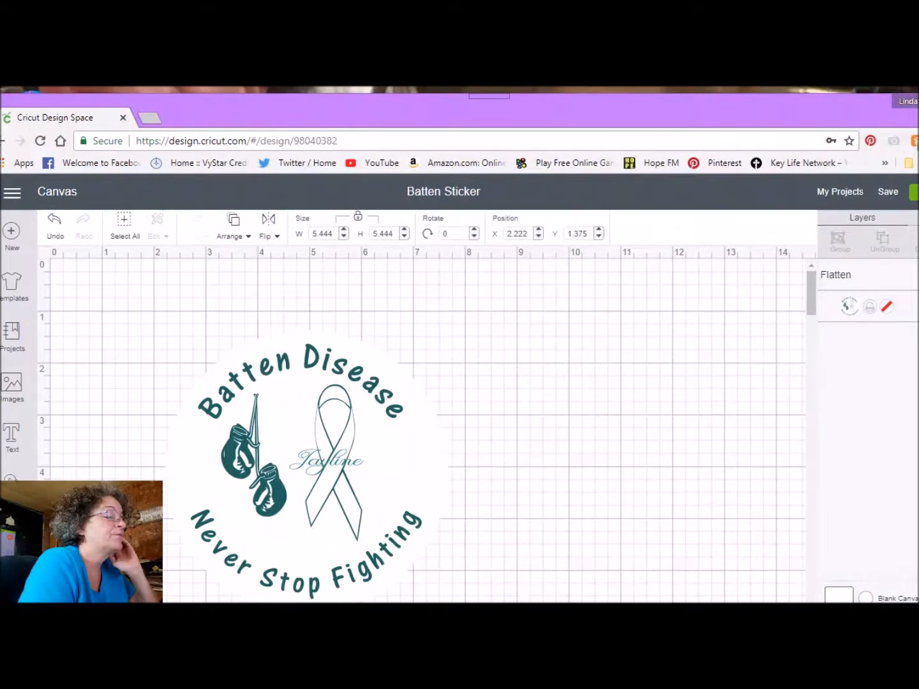
Step: Return to OBS Studio, enlarge the droidcam image and place it right of centre over the display capture, and transition the scene live
click(464, 602)
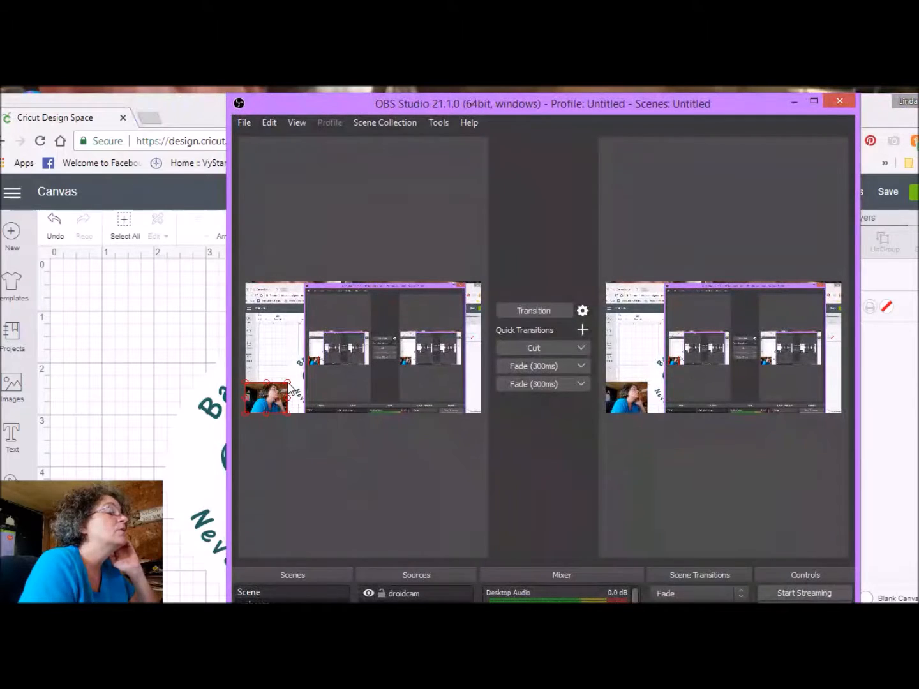
click(292, 383)
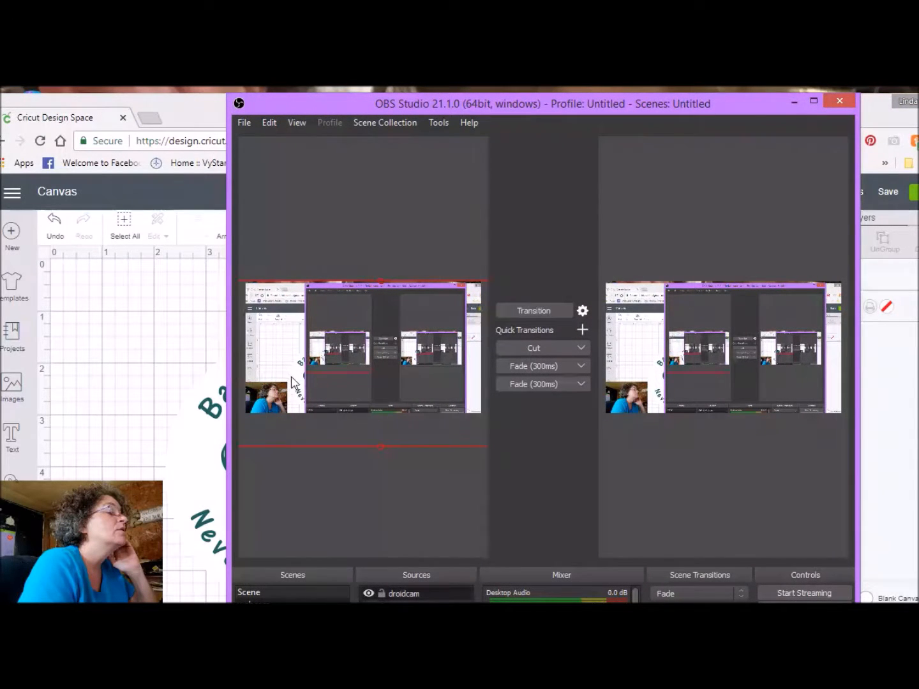
click(282, 395)
drag(288, 384, 447, 400)
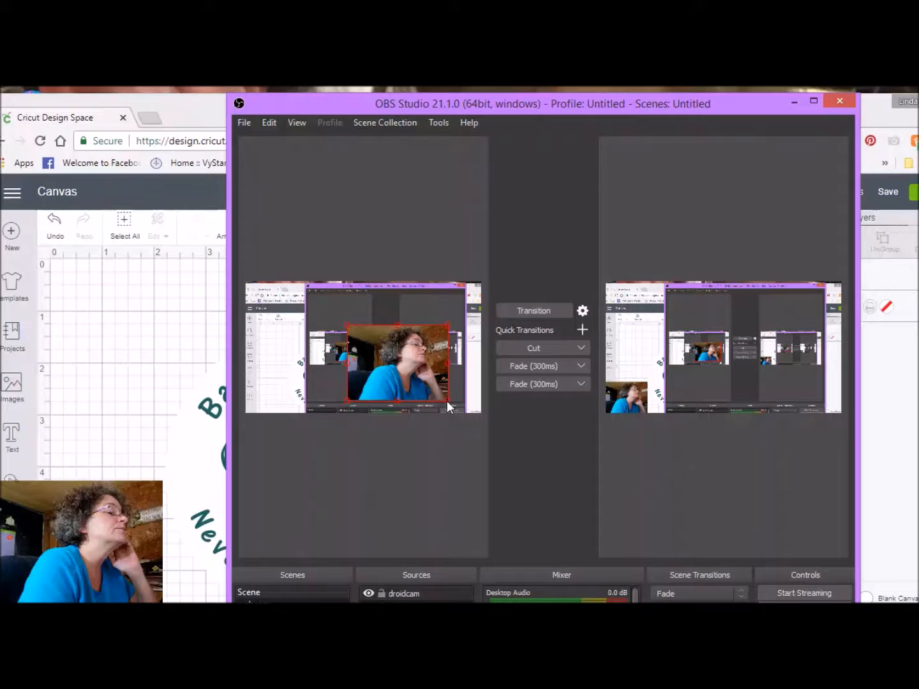
click(548, 310)
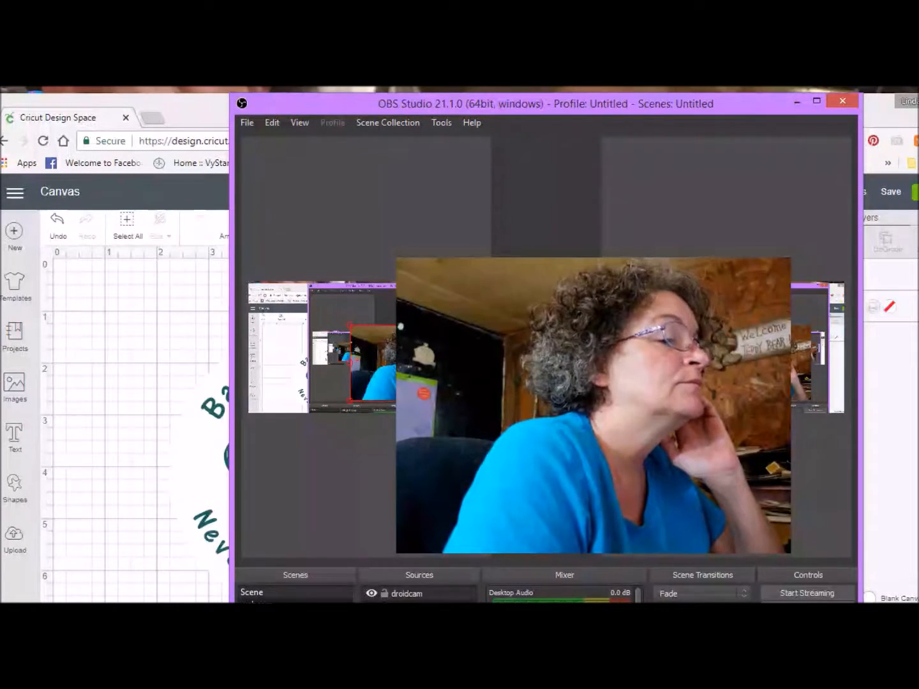
click(792, 102)
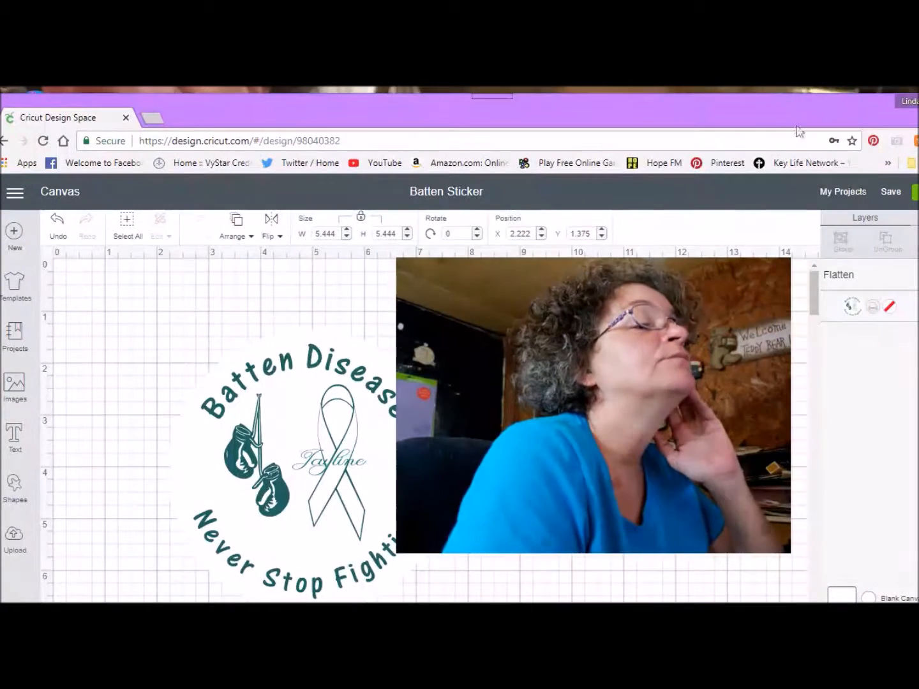